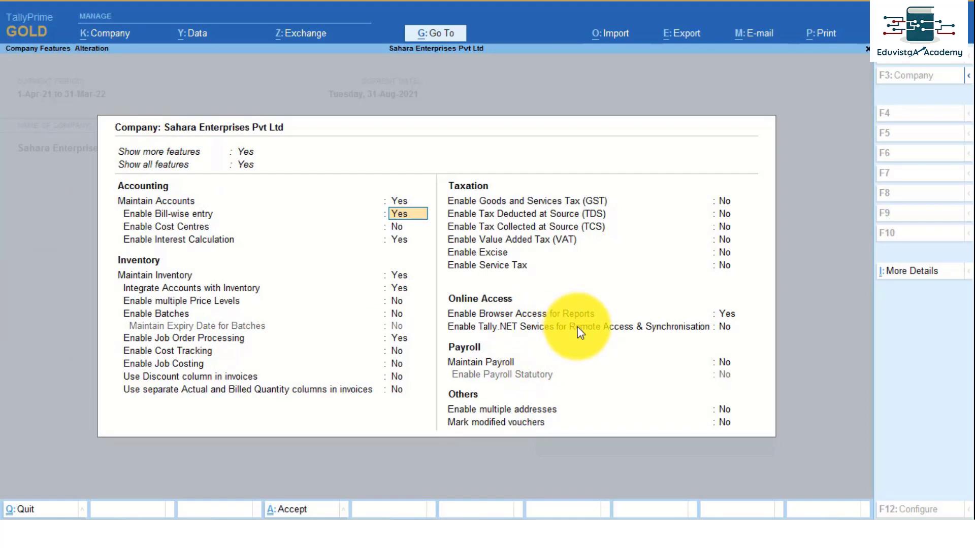
# Set Tally.NET Services to Yes in Company Features and accept the features with Ctrl+A.
pyautogui.click(725, 328)
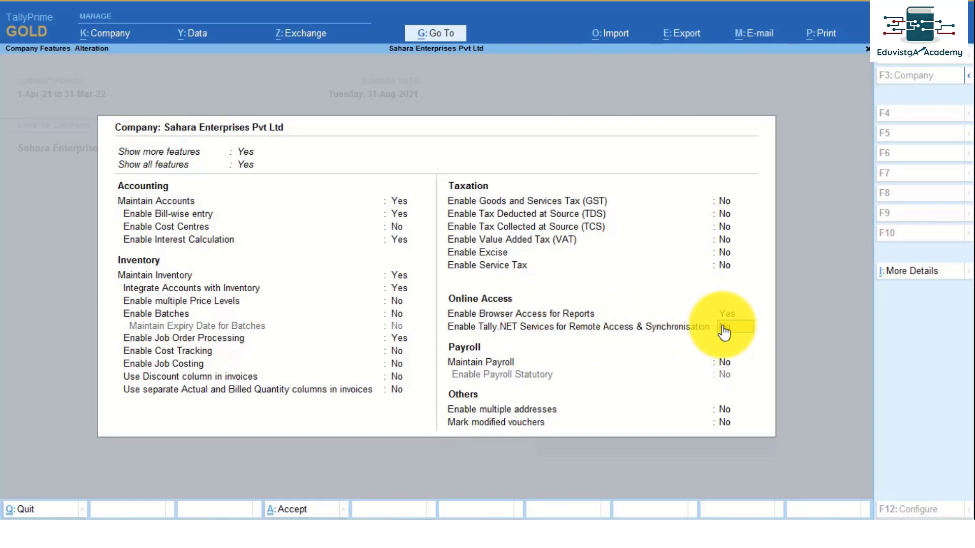
pyautogui.press('y')
pyautogui.press('ctrl')
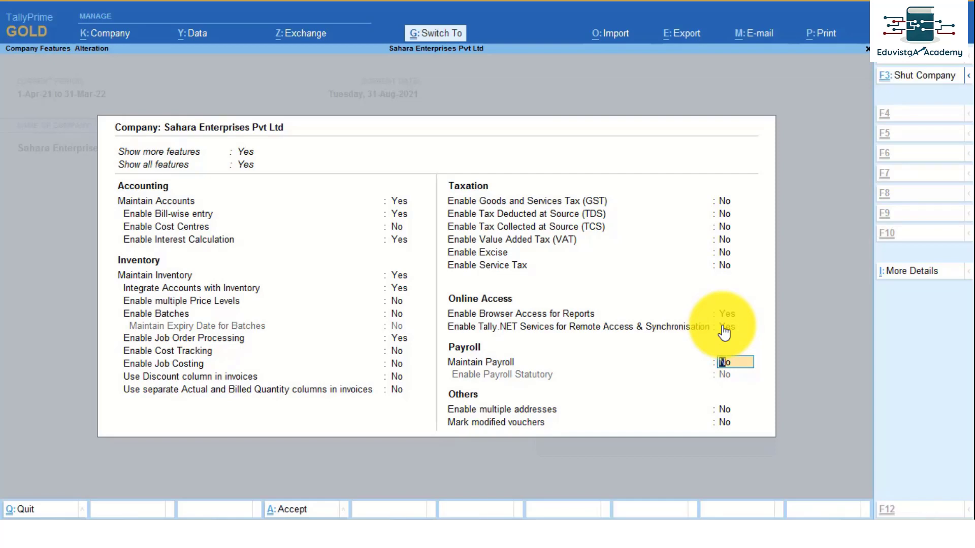
pyautogui.hotkey('ctrl', 'a')
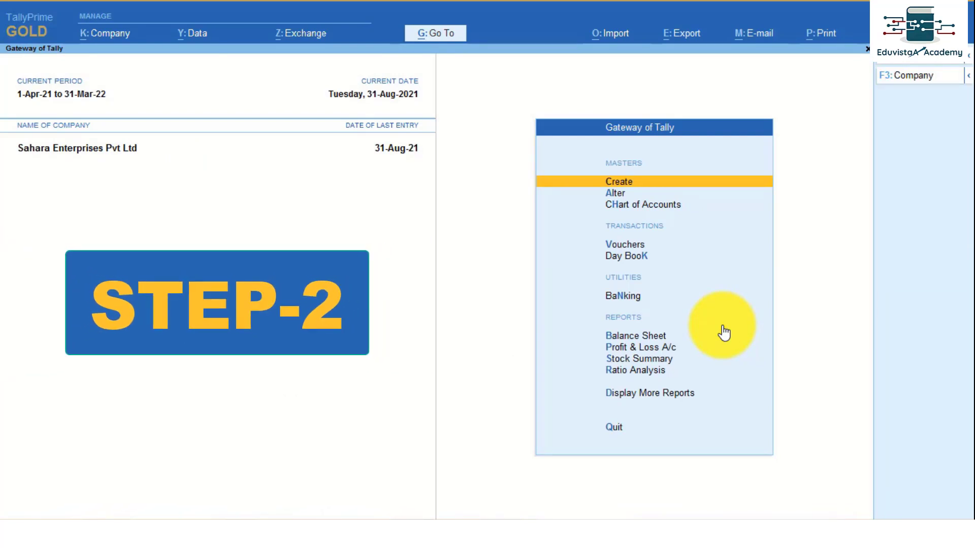
# Open the company's security settings and set Control User Access to Yes.
pyautogui.hotkey('alt', 'k')
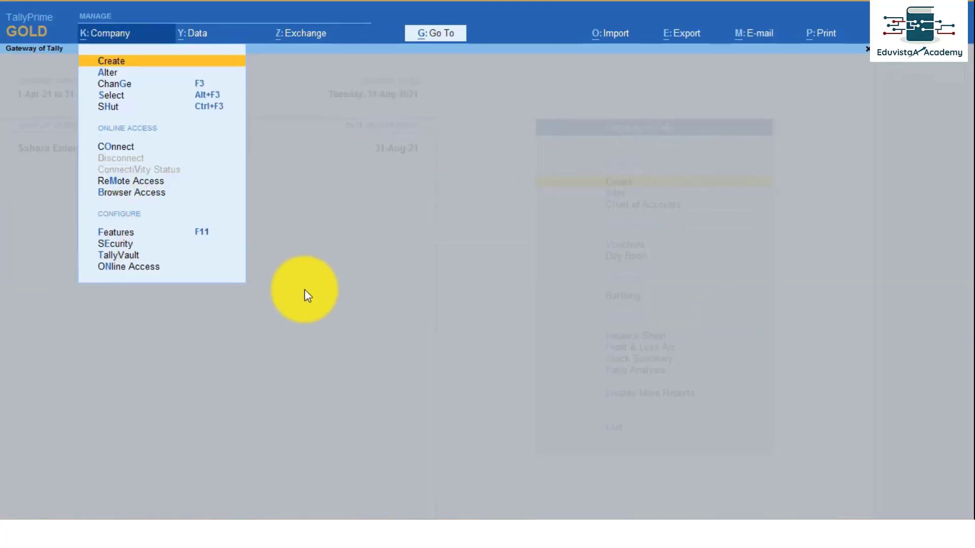
pyautogui.press('e')
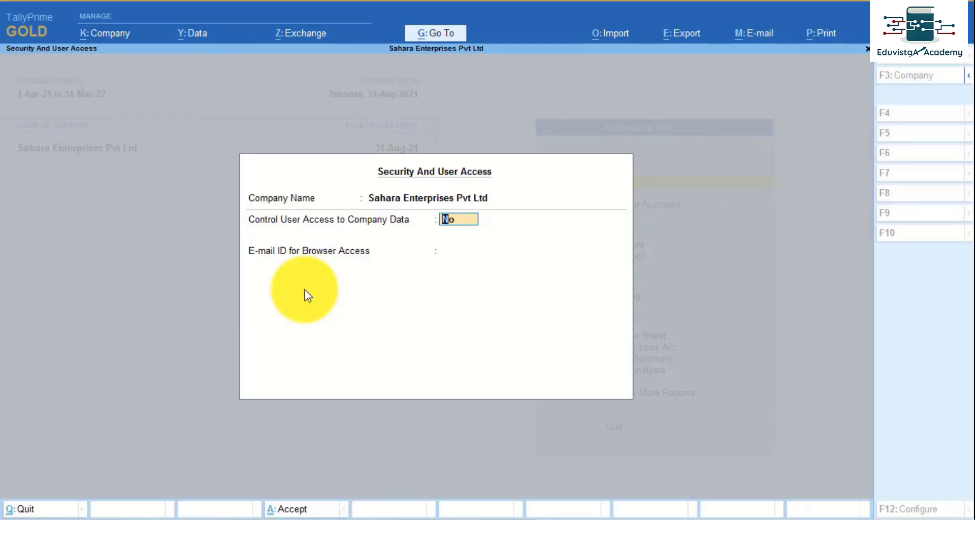
pyautogui.write('y')
pyautogui.press('Return')
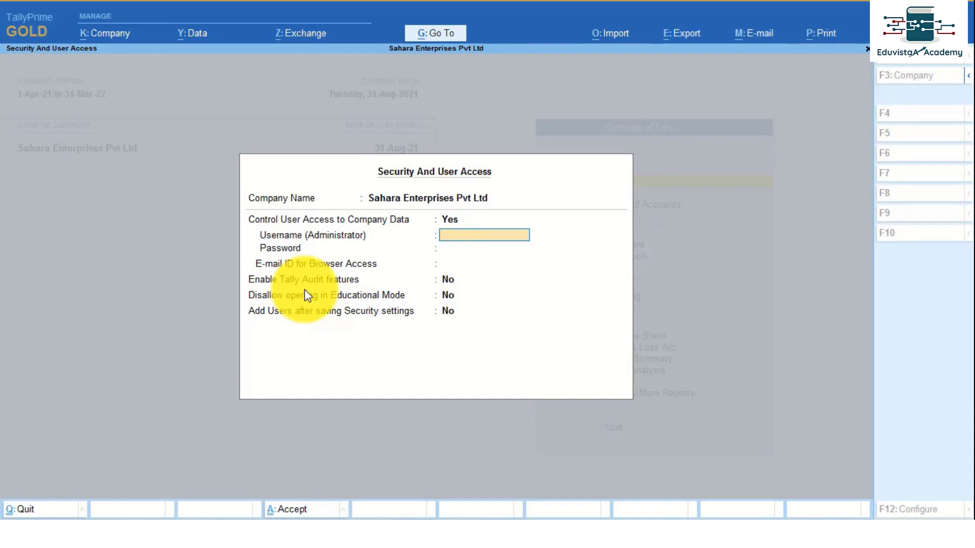
# Enter the administrator username and password, use the account e-mail for browser access, and save.
pyautogui.write('admin')
pyautogui.press('Return')
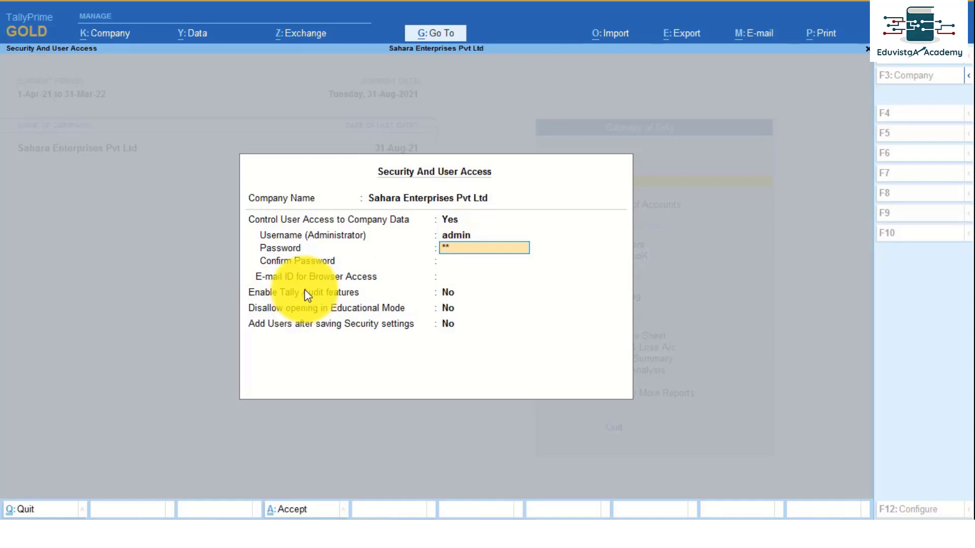
pyautogui.press('Return')
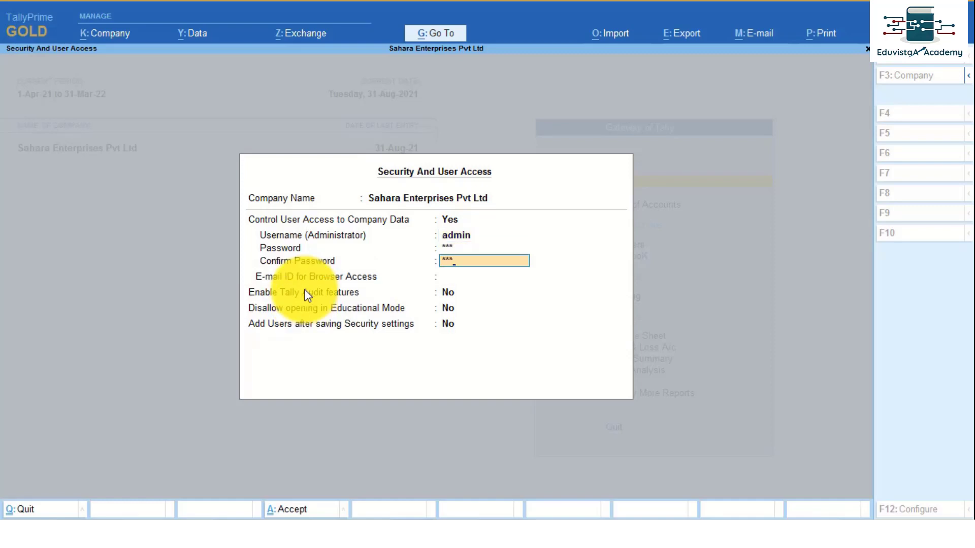
pyautogui.press('Return')
pyautogui.press('Return')
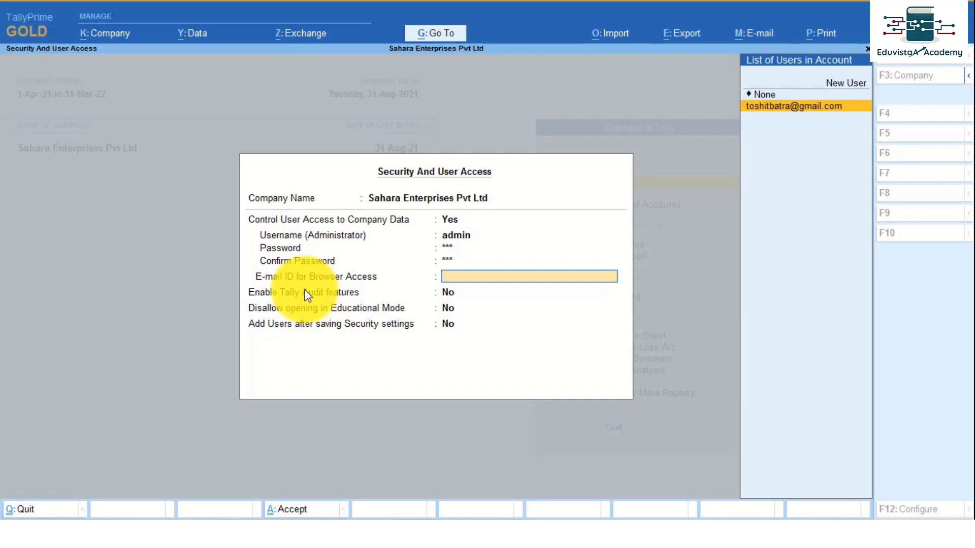
pyautogui.press('Return')
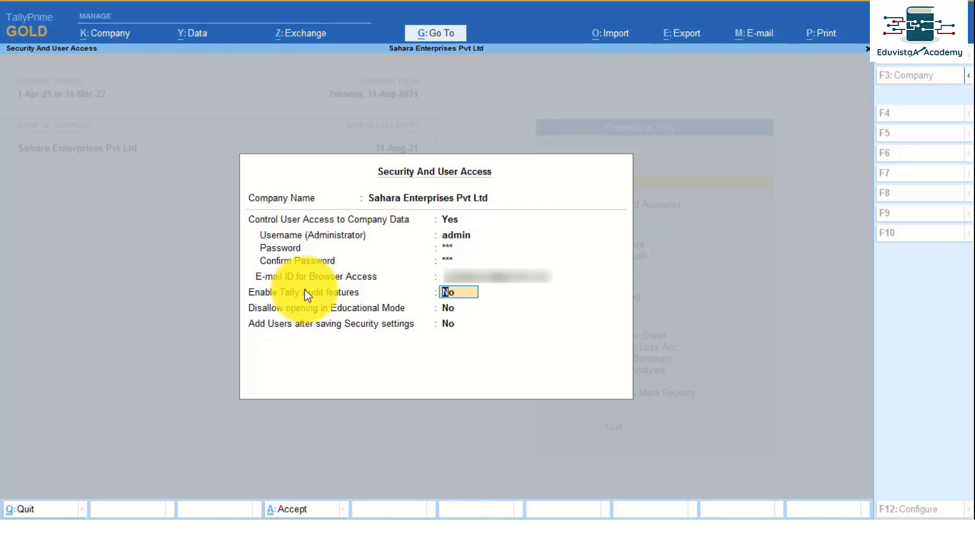
pyautogui.press('Return')
pyautogui.press('Return')
pyautogui.press('Return')
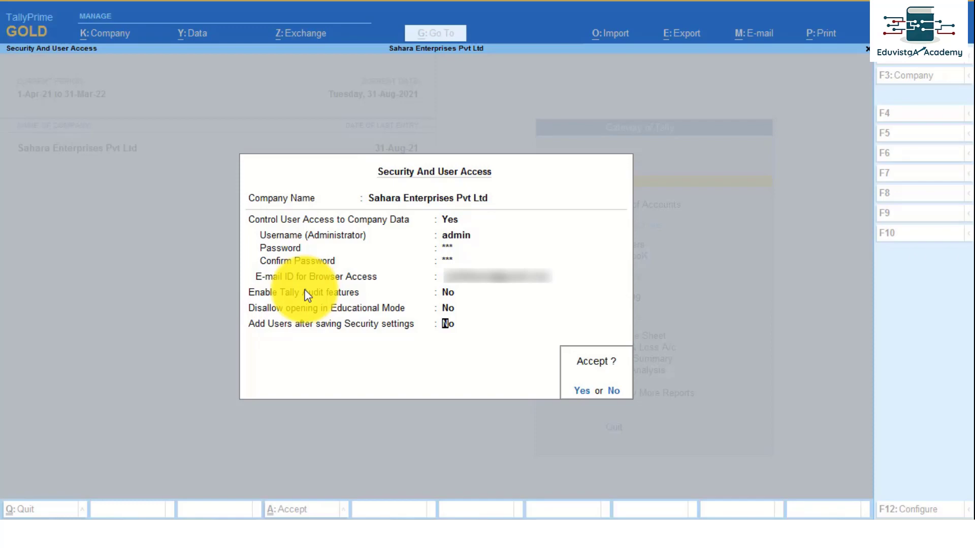
pyautogui.press('Return')
pyautogui.press('Return')
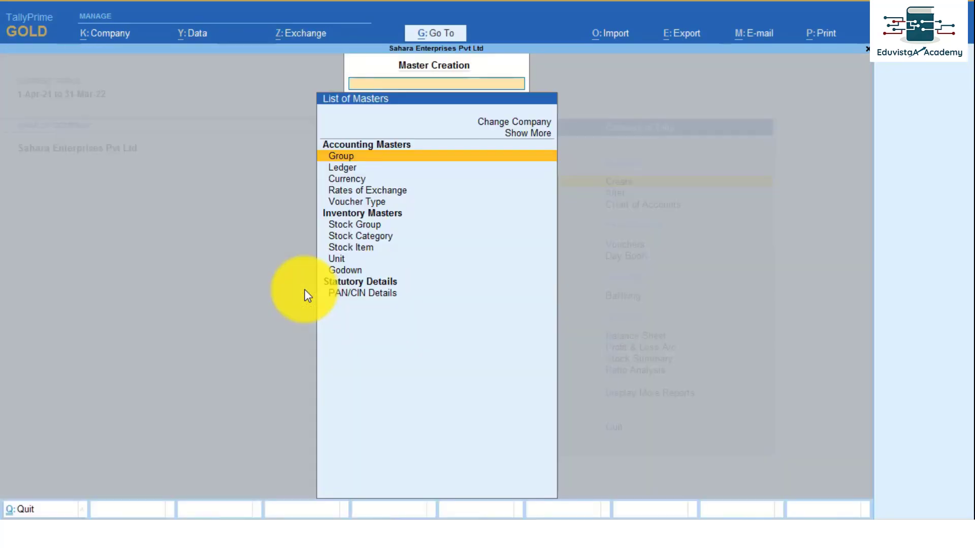
pyautogui.press('Escape')
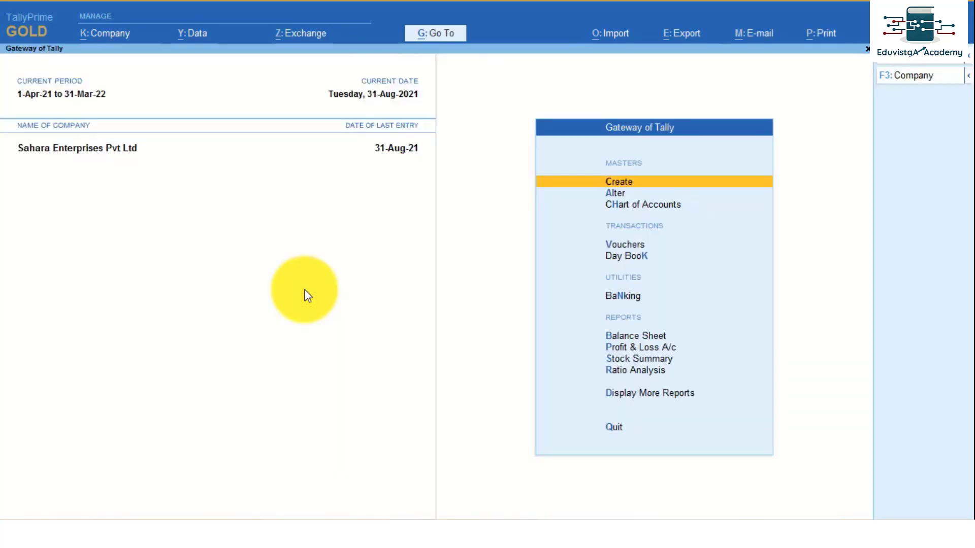
# Shut Sahara Enterprises Pvt Ltd using Ctrl+F3.
pyautogui.press('ctrl')
pyautogui.hotkey('ctrl', 'F3')
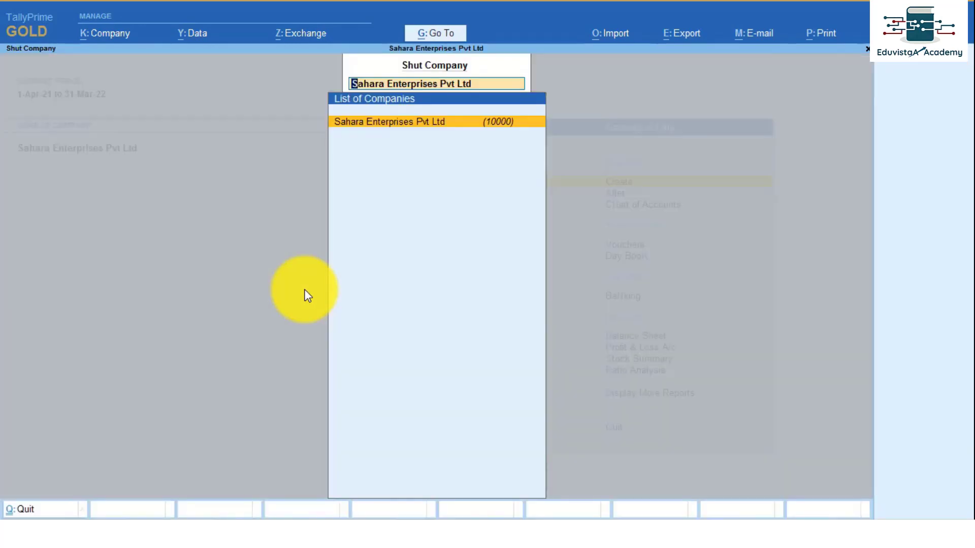
pyautogui.press('Return')
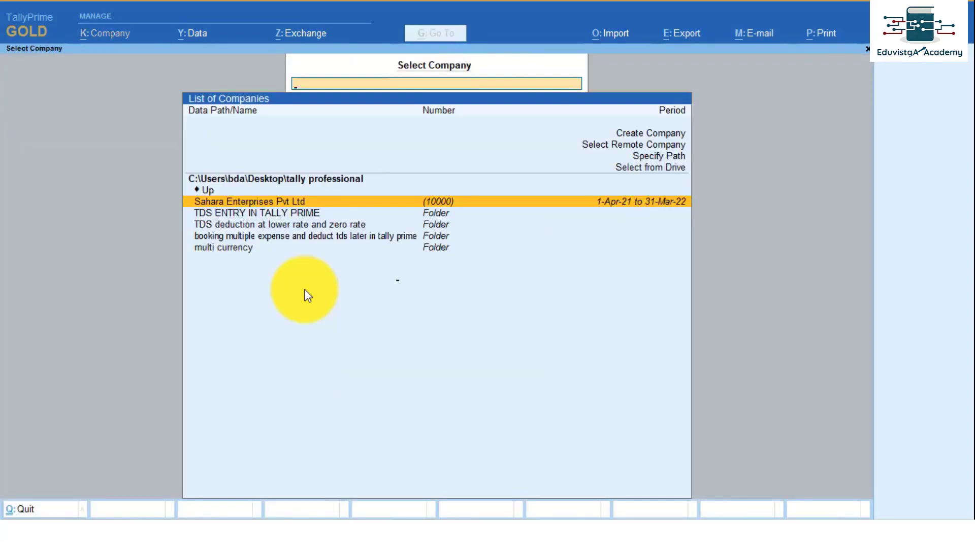
# Reopen Sahara Enterprises Pvt Ltd and log in with the administrator username and password.
pyautogui.press('Return')
pyautogui.write('admin')
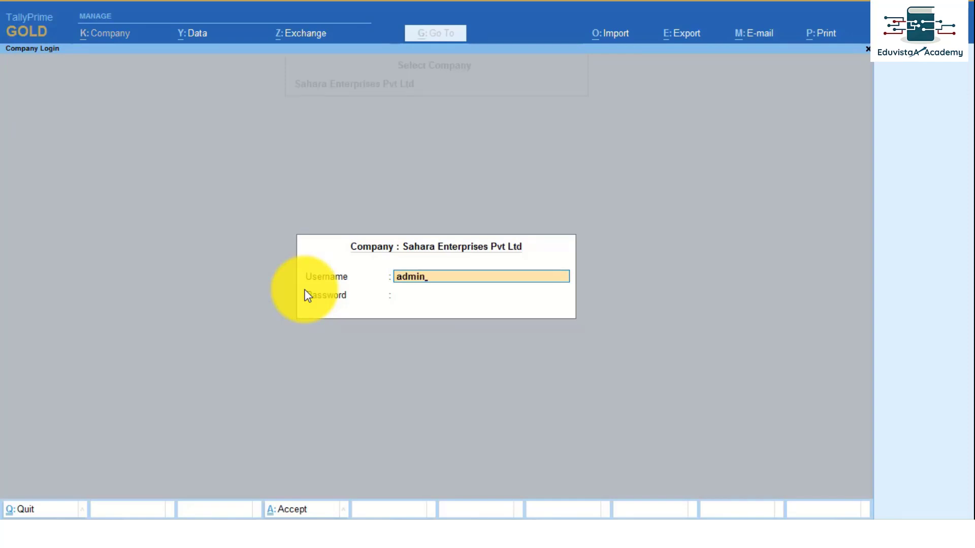
pyautogui.press('Return')
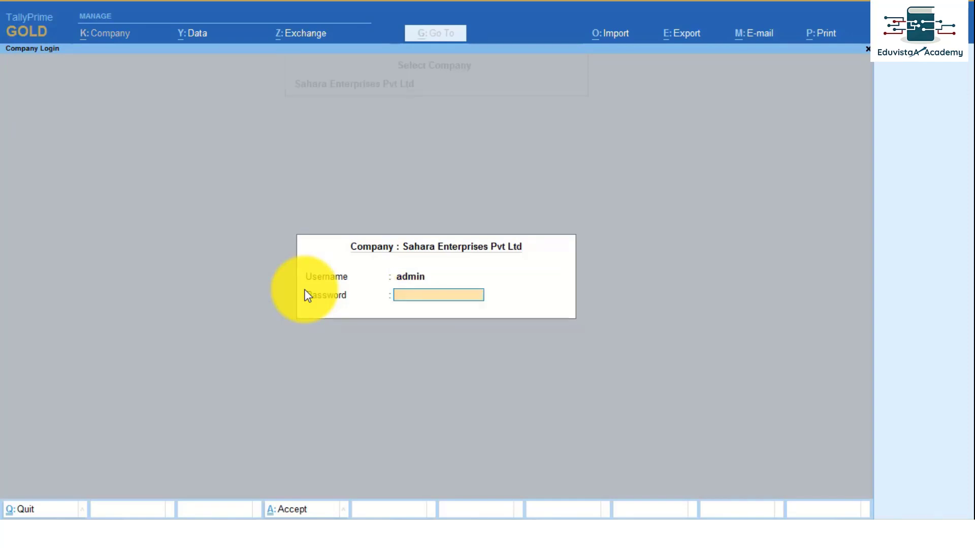
pyautogui.write('***')
pyautogui.press('Return')
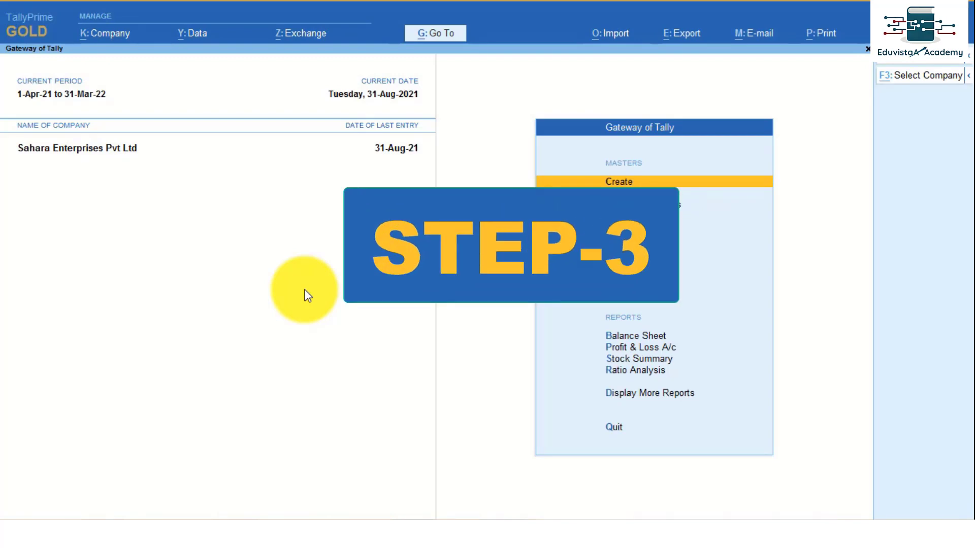
# Open Users and Passwords and choose the Tally.NET User role for a new user.
pyautogui.hotkey('alt', 'k')
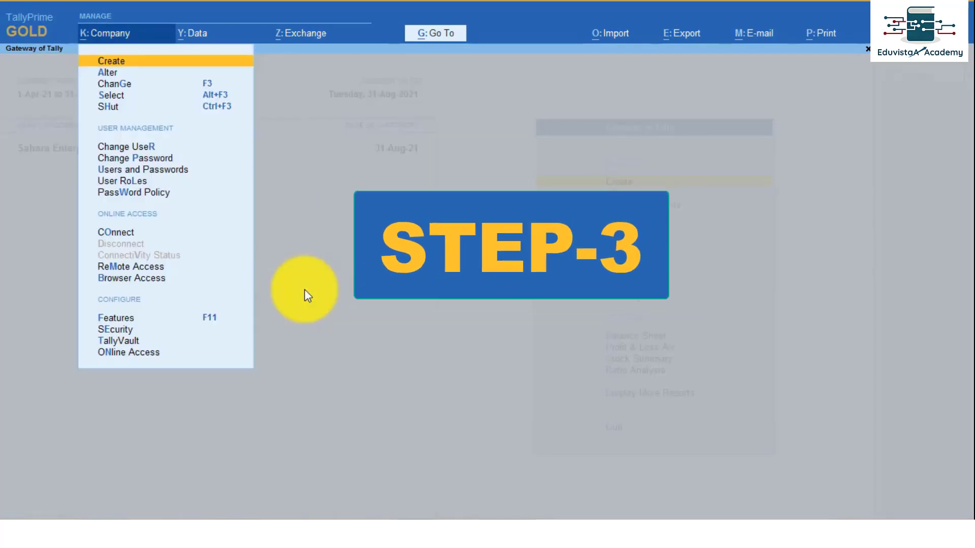
pyautogui.press('Down')
pyautogui.press('Down')
pyautogui.press('Down')
pyautogui.press('Down')
pyautogui.press('Down')
pyautogui.press('Down')
pyautogui.press('Down')
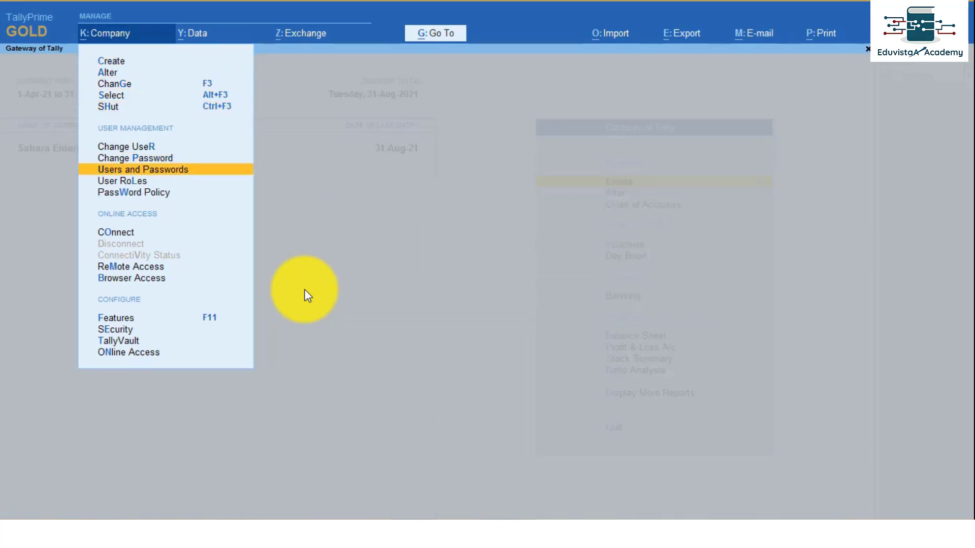
pyautogui.press('Return')
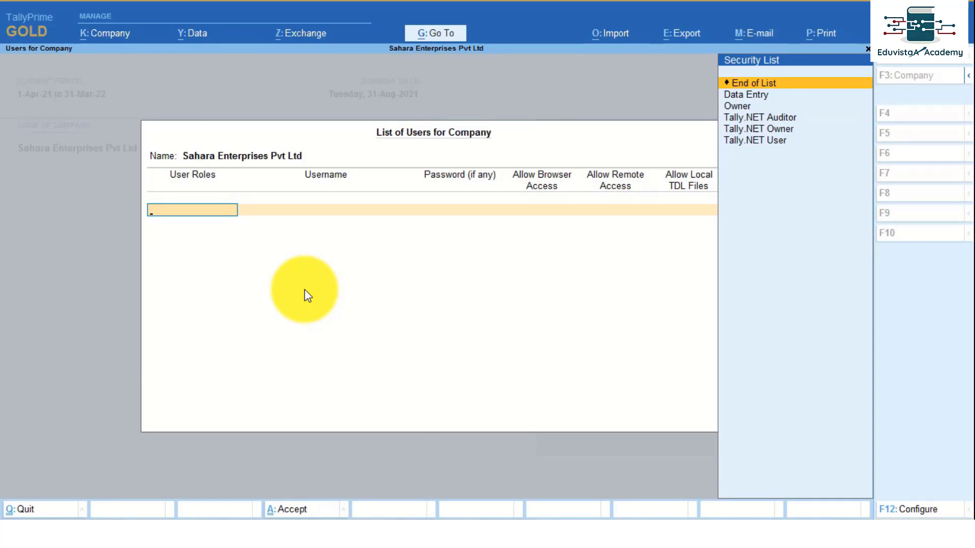
pyautogui.press('Down')
pyautogui.press('Down')
pyautogui.press('Down')
pyautogui.press('Down')
pyautogui.press('Down')
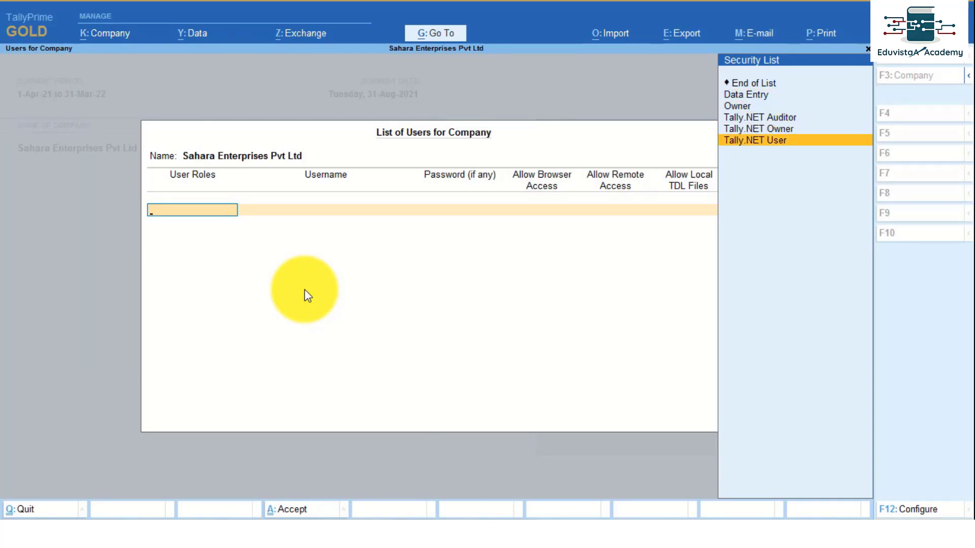
pyautogui.press('Up')
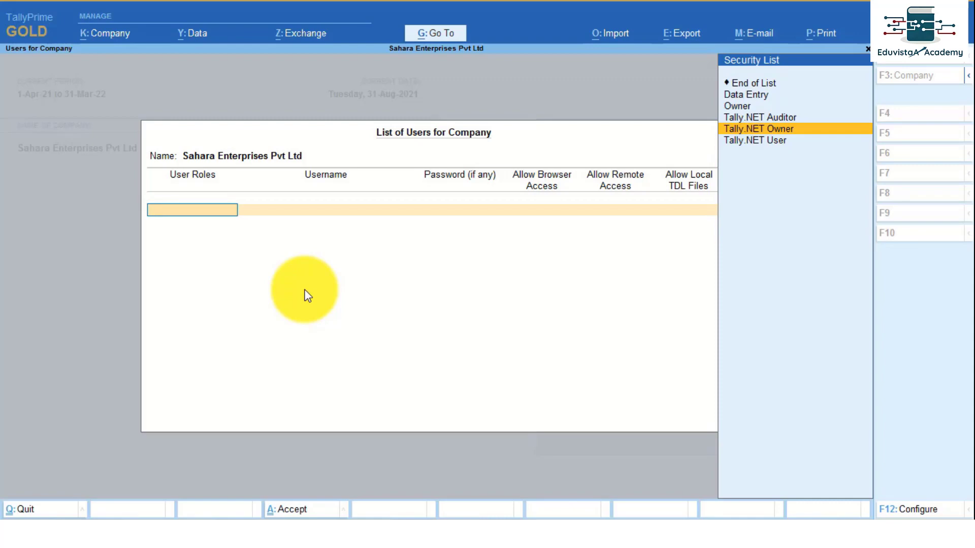
pyautogui.press('Down')
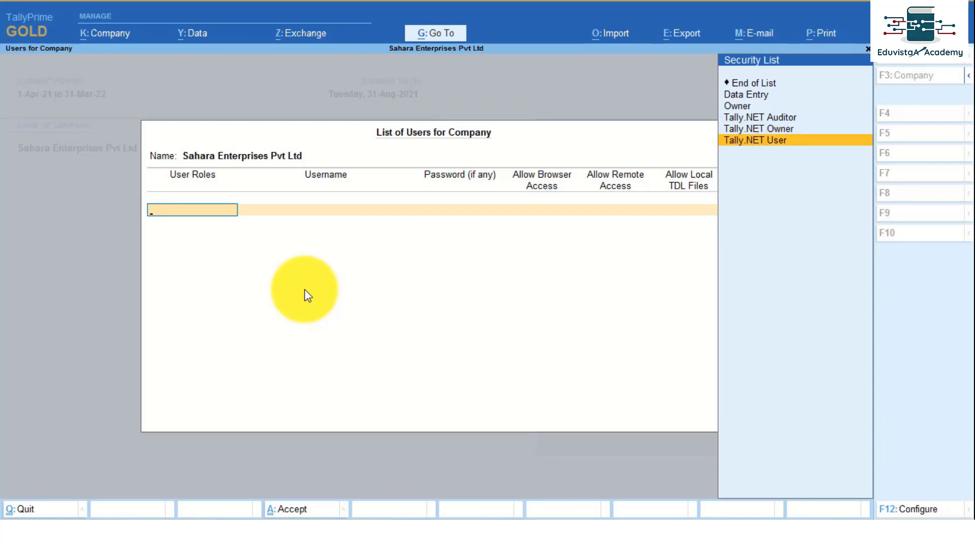
pyautogui.press('Return')
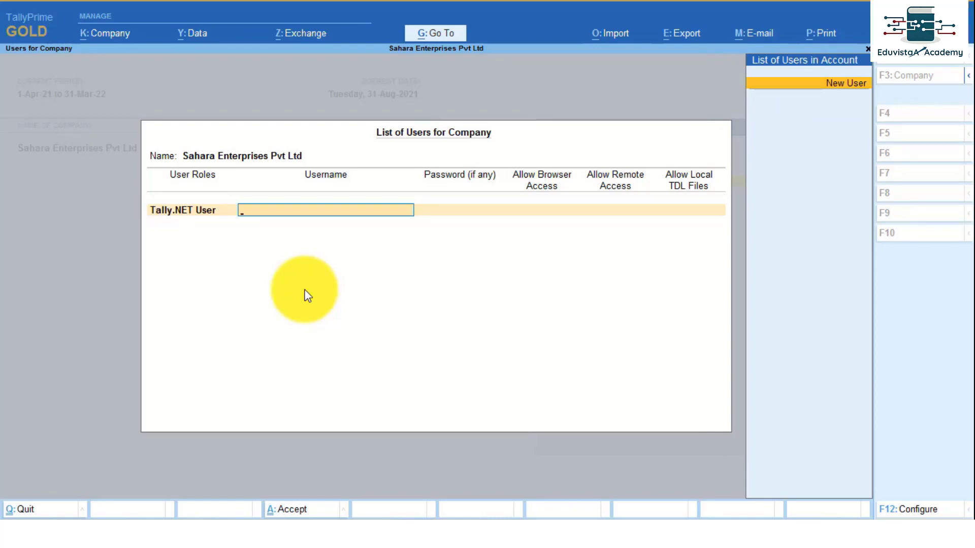
# Add the user's e-mail, allow browser and remote access, keep local TDL files at No, and save.
pyautogui.press('Return')
pyautogui.write('s')
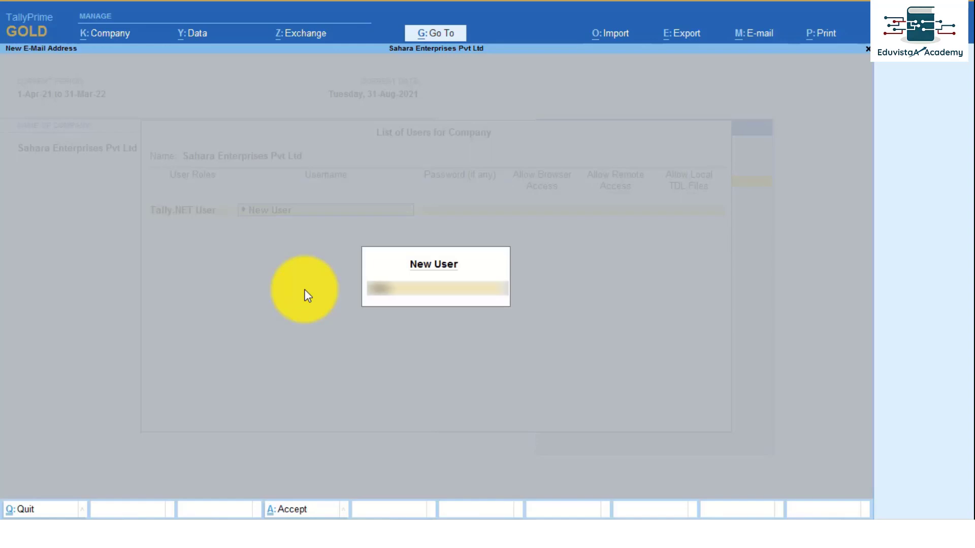
pyautogui.write('@gmai')
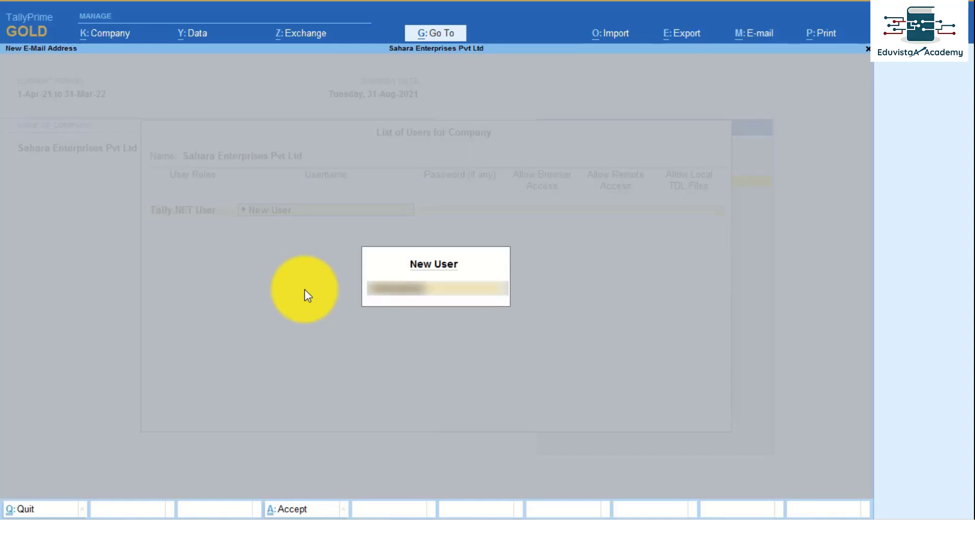
pyautogui.write('l.com')
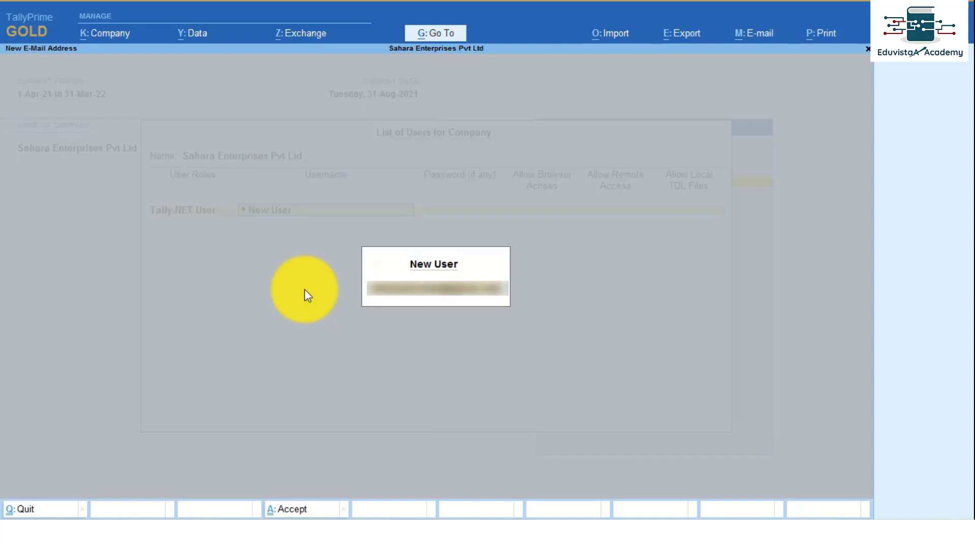
pyautogui.press('Return')
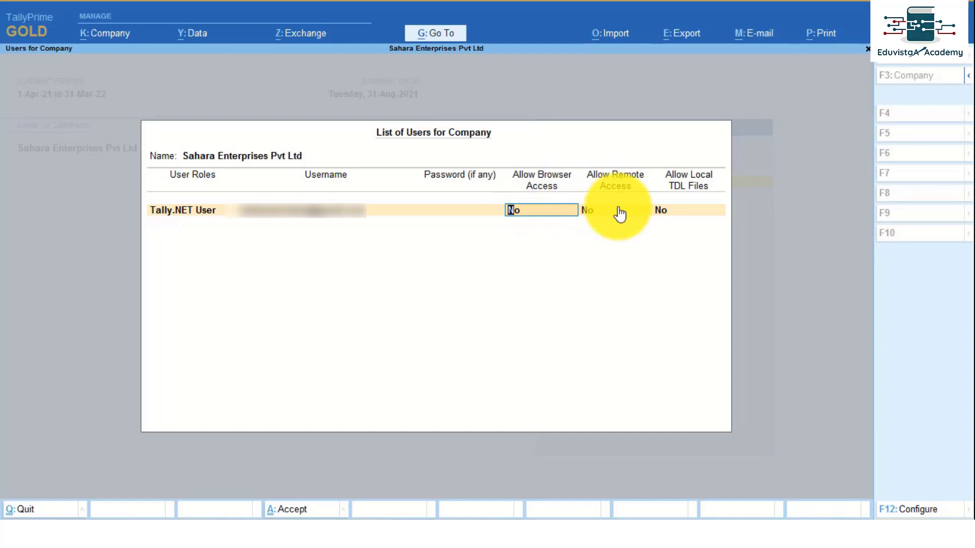
pyautogui.write('y')
pyautogui.press('Return')
pyautogui.write('y')
pyautogui.press('Return')
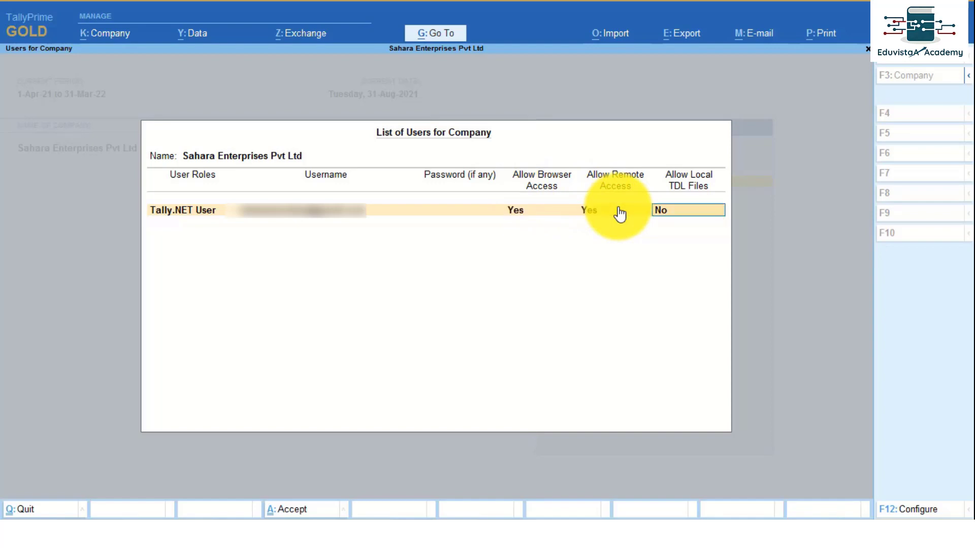
pyautogui.press('Return')
pyautogui.press('Return')
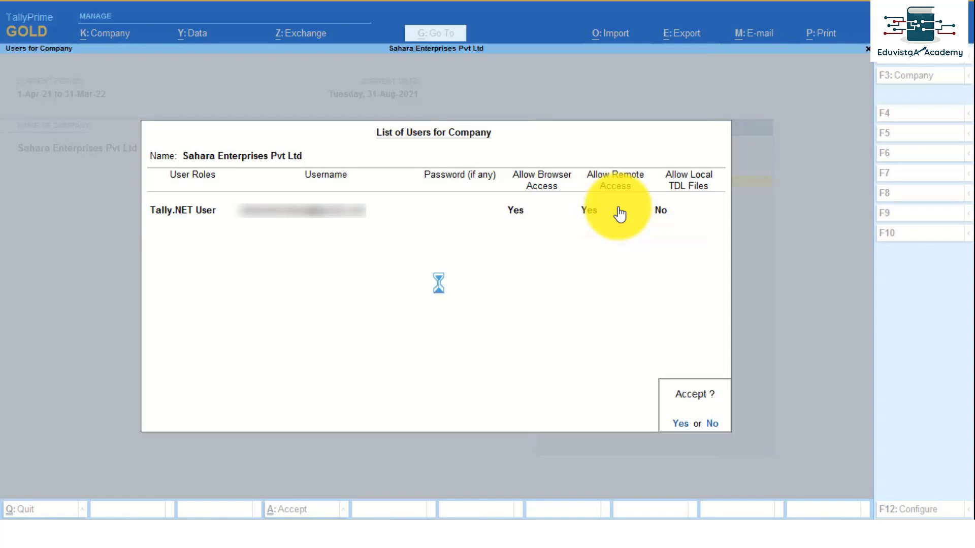
pyautogui.press('Return')
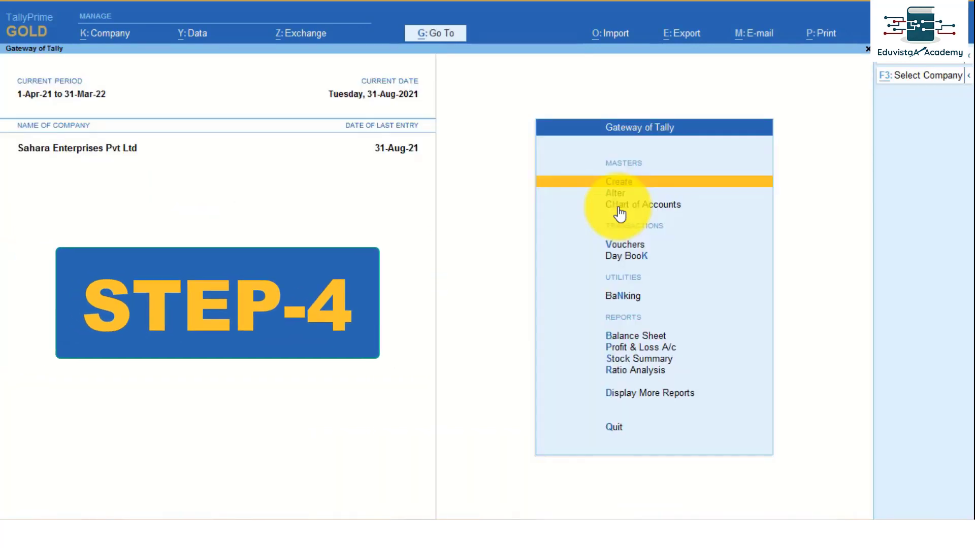
# Edit the Tally.NET User security level so Use Basic Facilities of is Tally.NET User.
pyautogui.hotkey('alt', 'k')
pyautogui.press('Down')
pyautogui.press('Down')
pyautogui.press('Down')
pyautogui.press('Down')
pyautogui.press('Down')
pyautogui.press('Down')
pyautogui.press('Down')
pyautogui.press('Down')
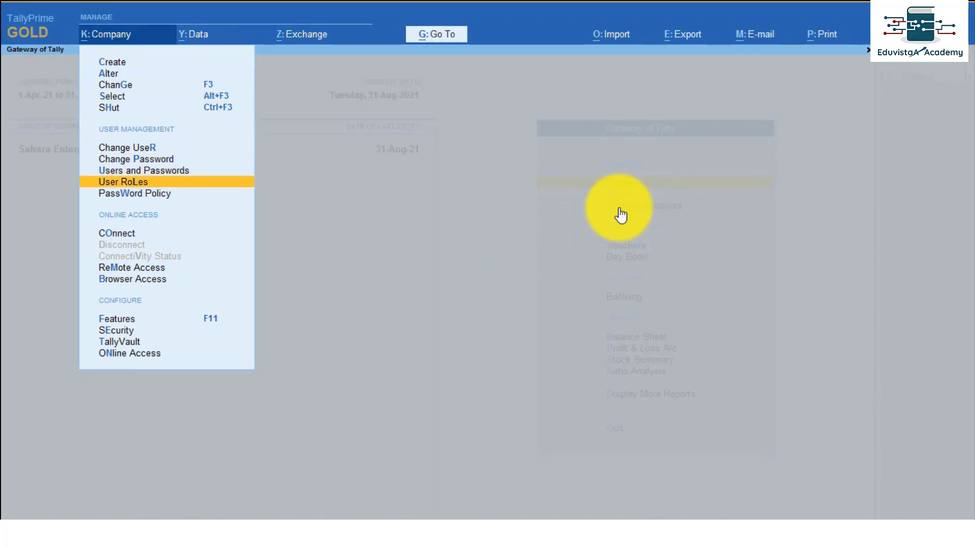
pyautogui.press('Return')
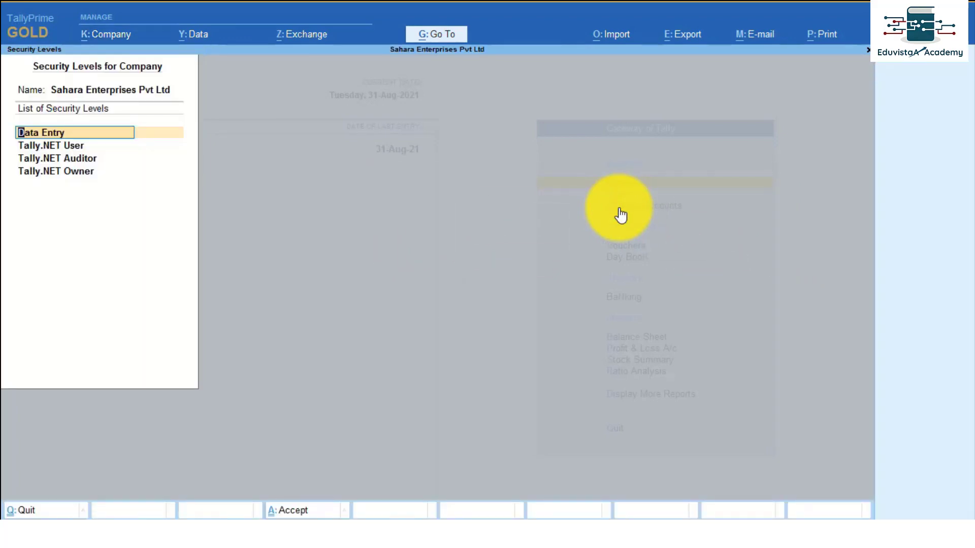
pyautogui.press('Down')
pyautogui.press('Return')
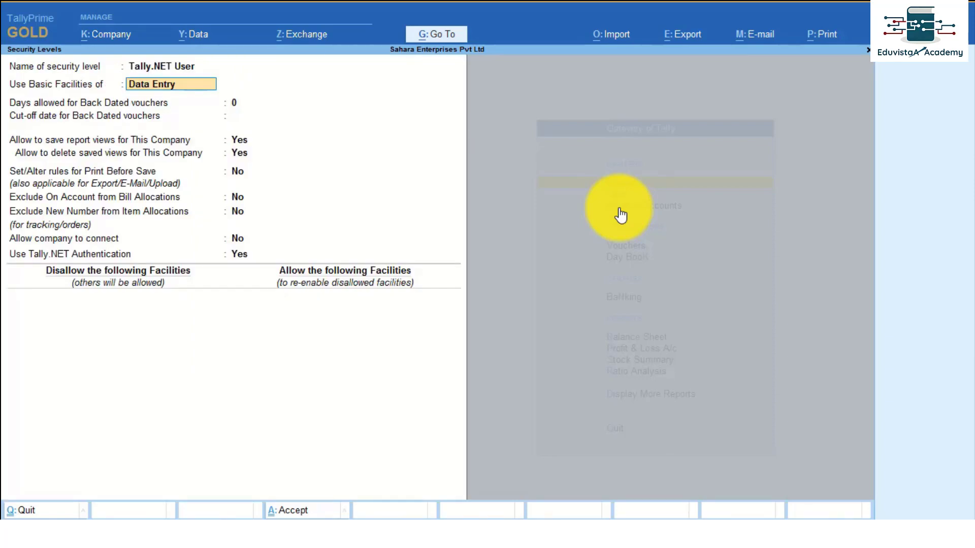
pyautogui.press('BackSpace')
pyautogui.press('Down')
pyautogui.press('Down')
pyautogui.press('Down')
pyautogui.press('Down')
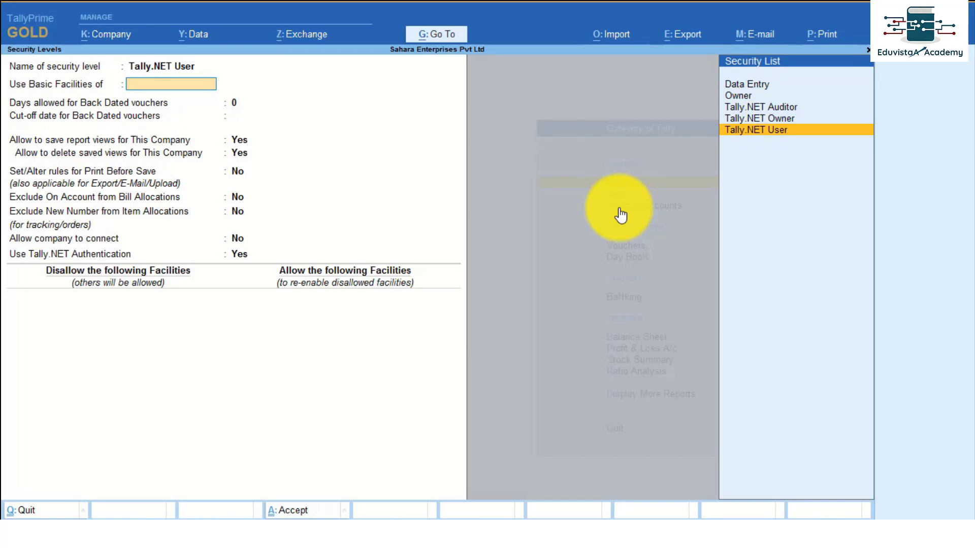
pyautogui.press('Return')
pyautogui.press('Return')
pyautogui.press('Return')
pyautogui.press('Return')
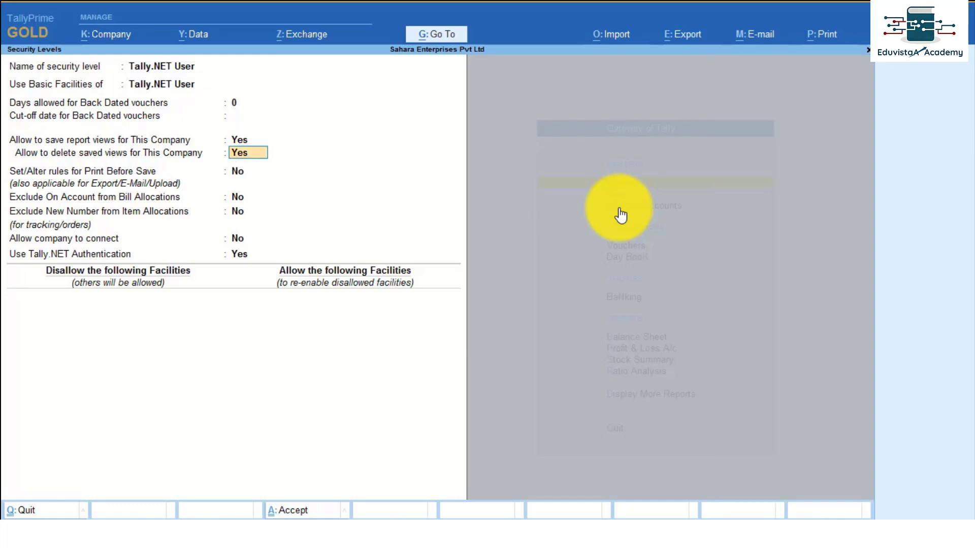
# Set Allow company to connect to Yes, leave disallowed facilities empty, and save the level.
pyautogui.press('Return')
pyautogui.press('Return')
pyautogui.press('Return')
pyautogui.press('Return')
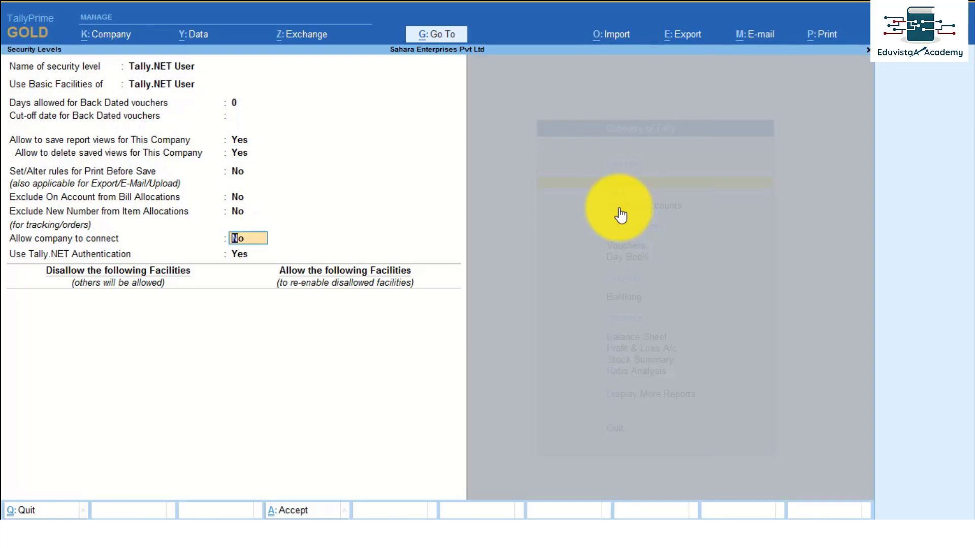
pyautogui.write('y')
pyautogui.press('Return')
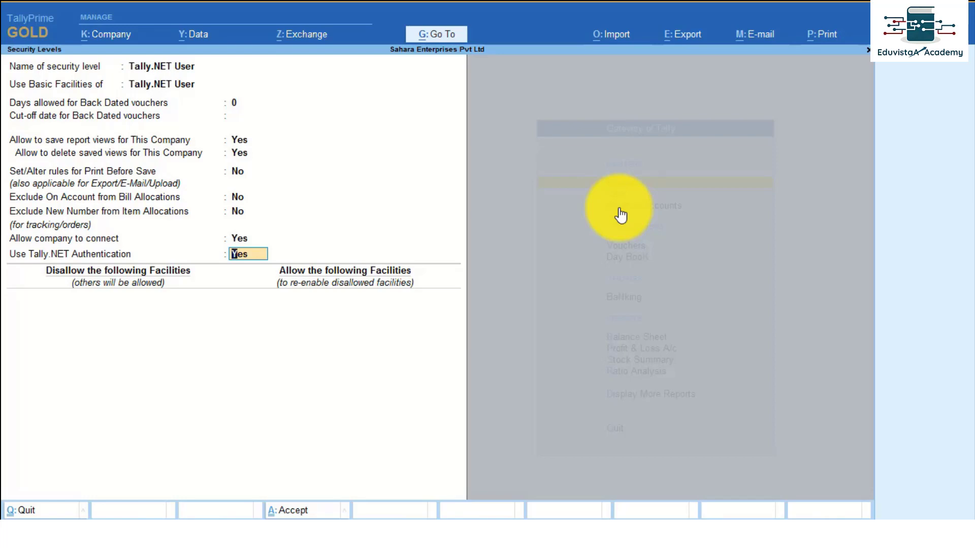
pyautogui.press('Return')
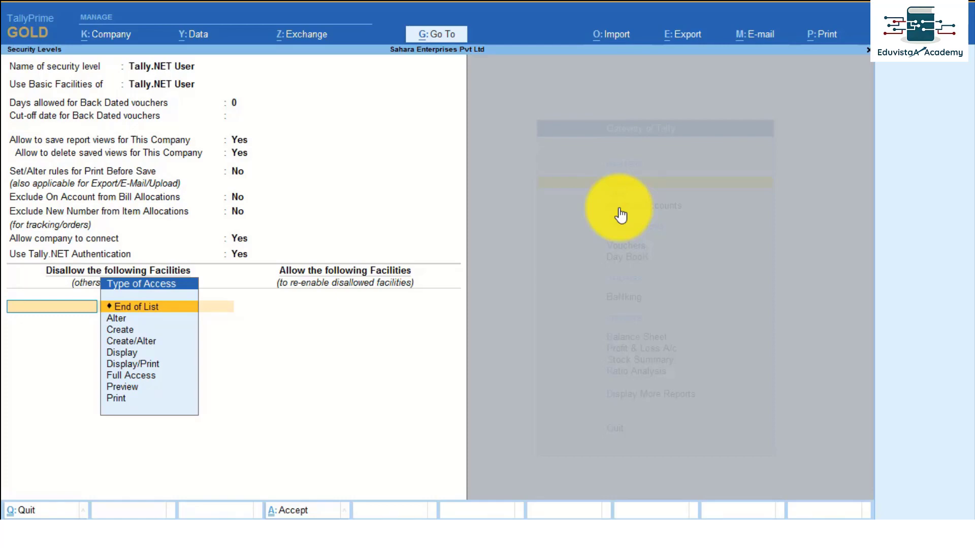
pyautogui.press('Return')
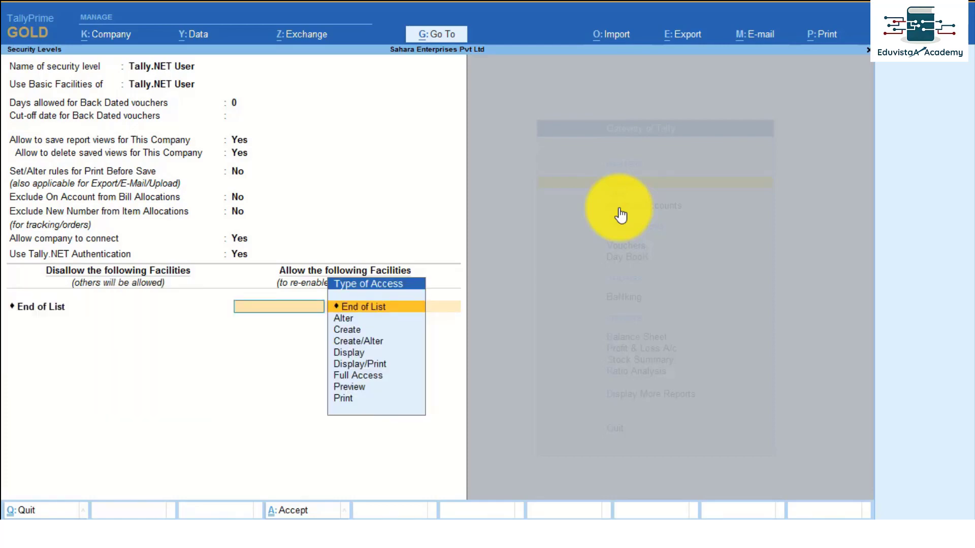
pyautogui.press('BackSpace')
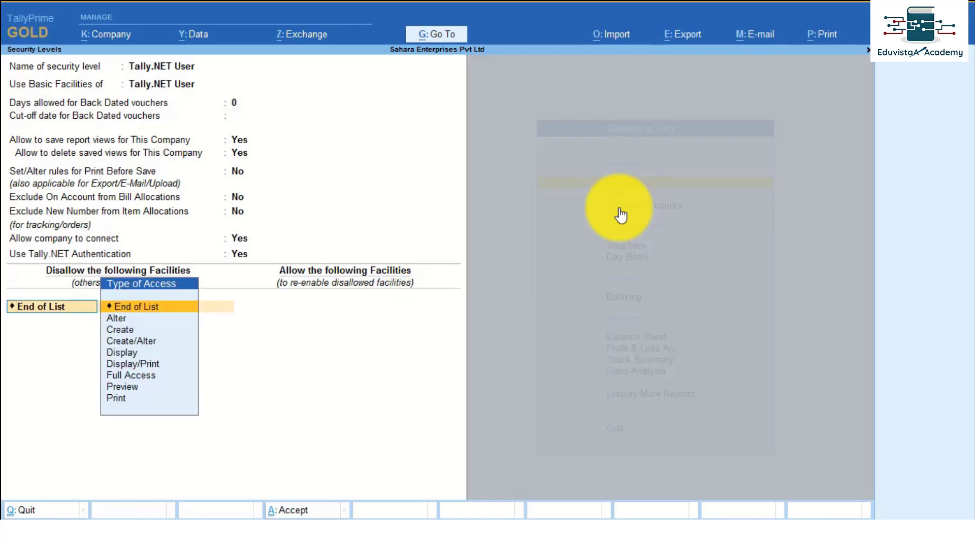
pyautogui.press('Return')
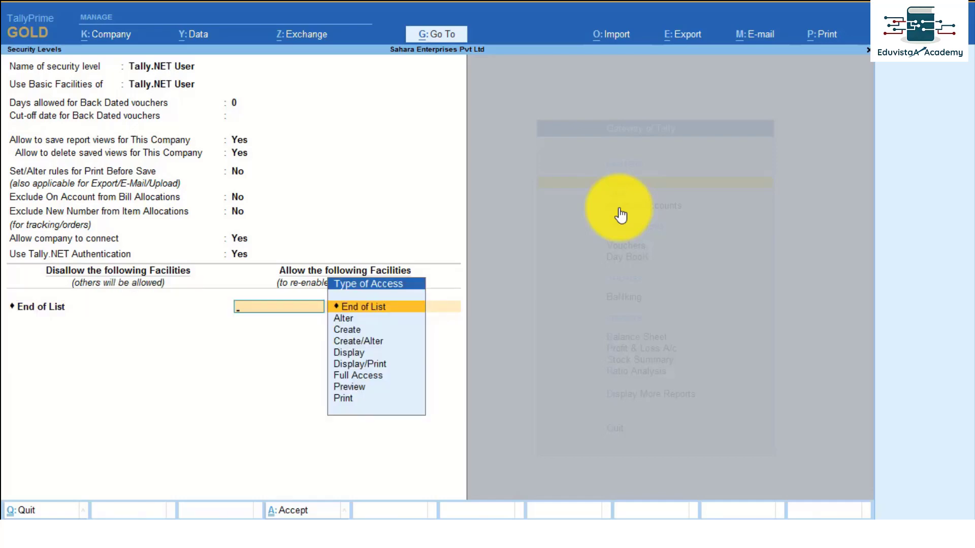
pyautogui.press('Return')
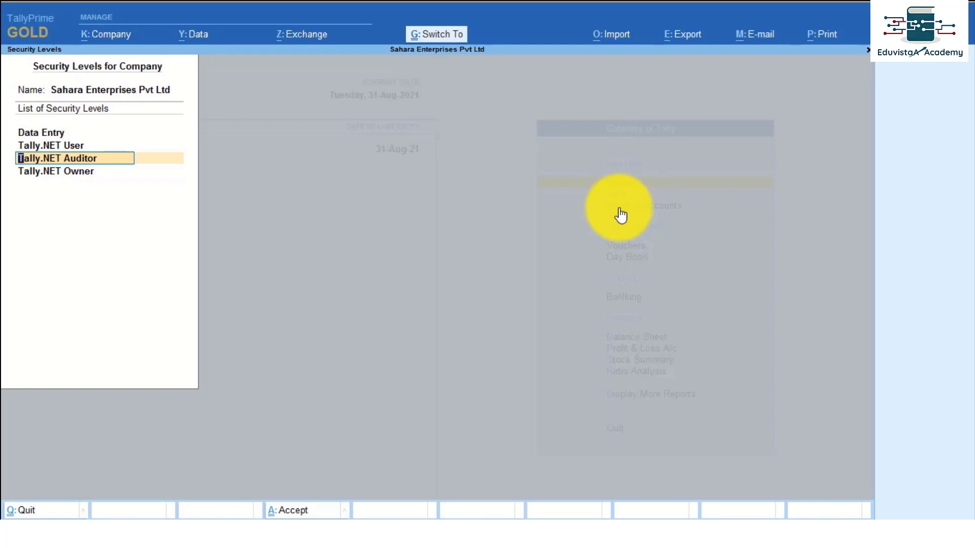
pyautogui.press('Escape')
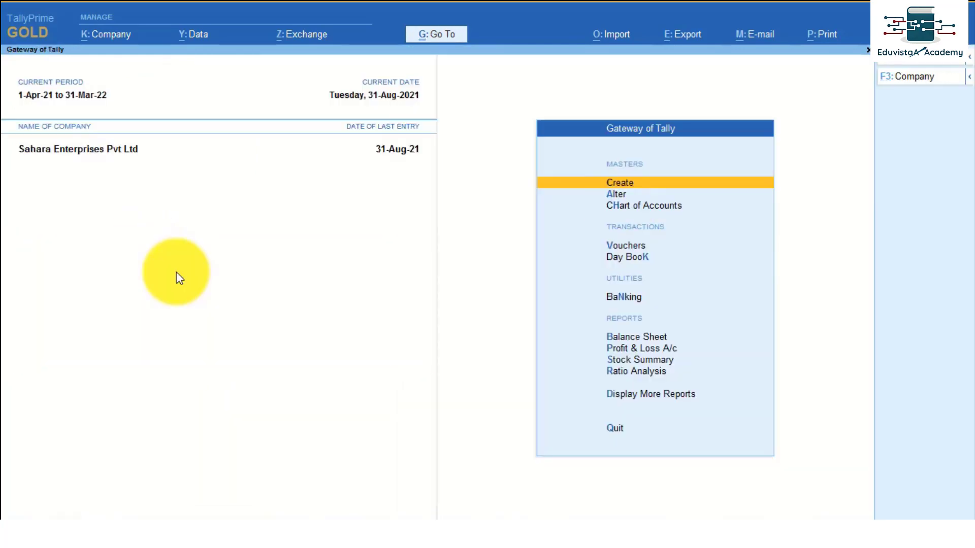
# Connect Sahara Enterprises Pvt Ltd through Alt+K > Connect, then switch to the Tally website in Chrome.
pyautogui.hotkey('alt', 'k')
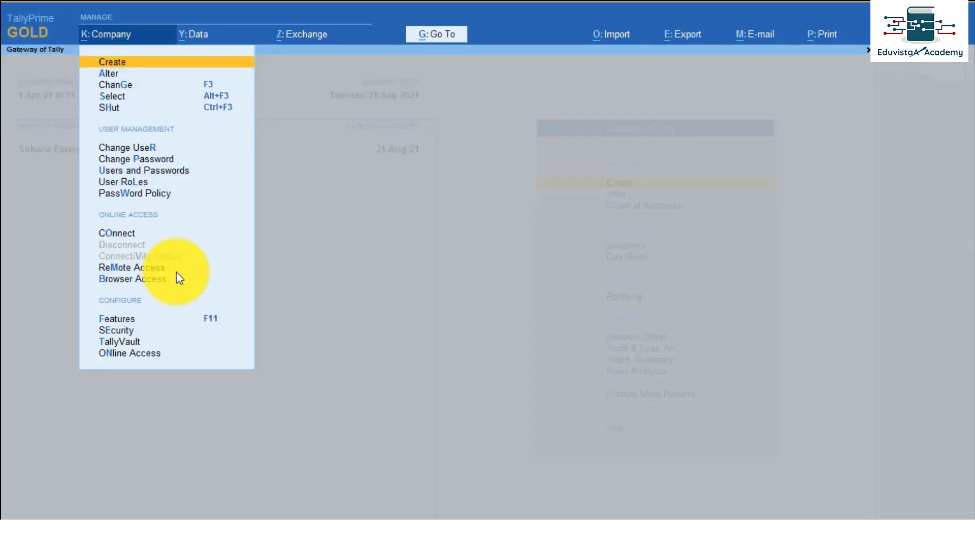
pyautogui.press('Down')
pyautogui.press('Down')
pyautogui.press('Down')
pyautogui.press('Down')
pyautogui.press('Down')
pyautogui.press('Down')
pyautogui.press('Down')
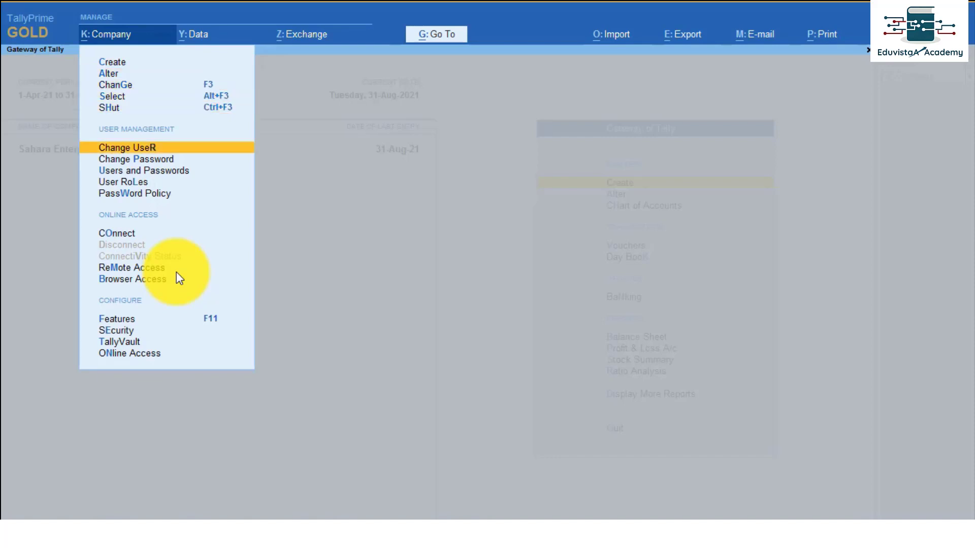
pyautogui.press('Down')
pyautogui.press('Down')
pyautogui.press('Down')
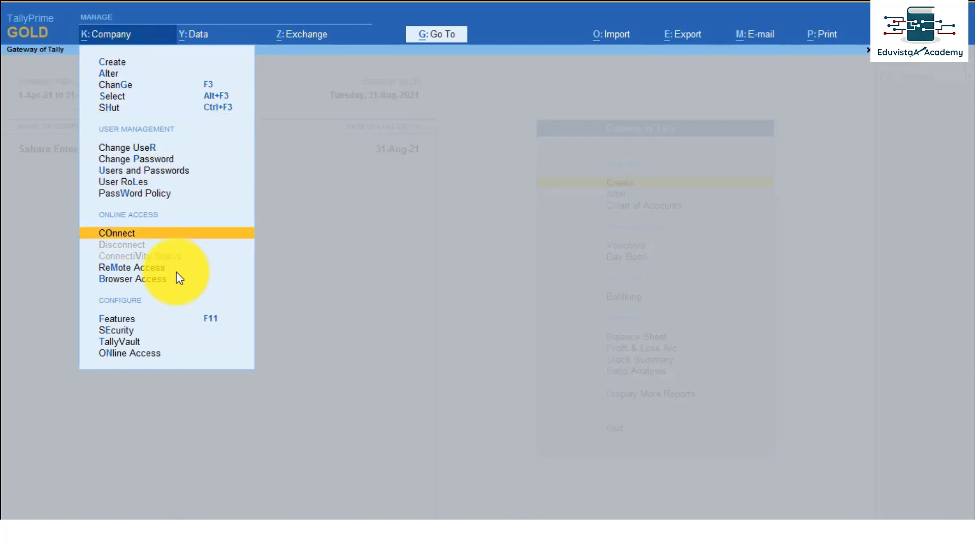
pyautogui.press('Return')
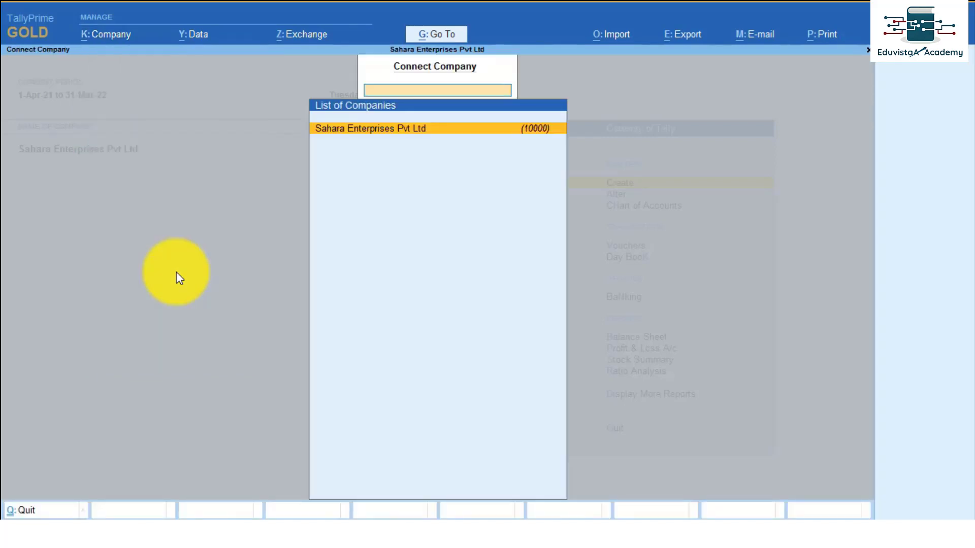
pyautogui.press('Return')
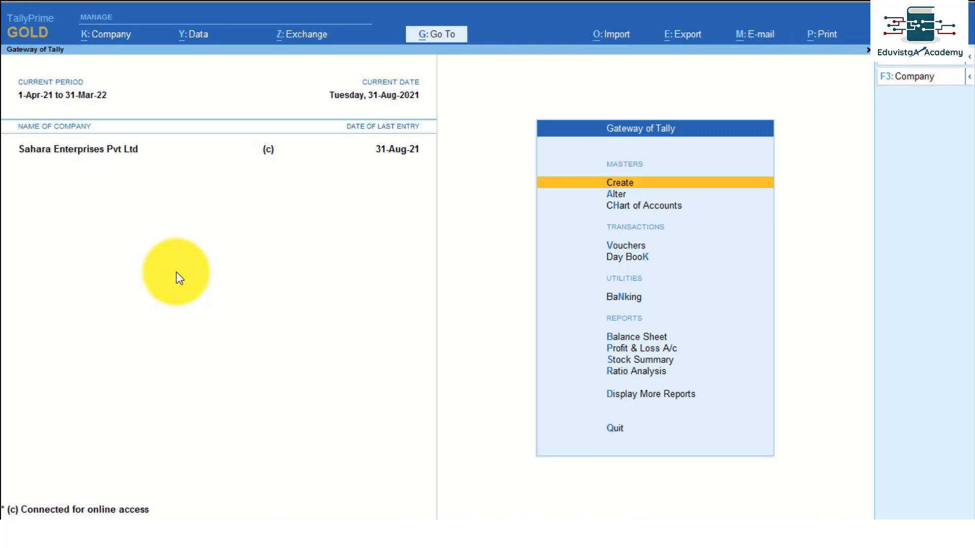
pyautogui.hotkey('alt', 'Tab')
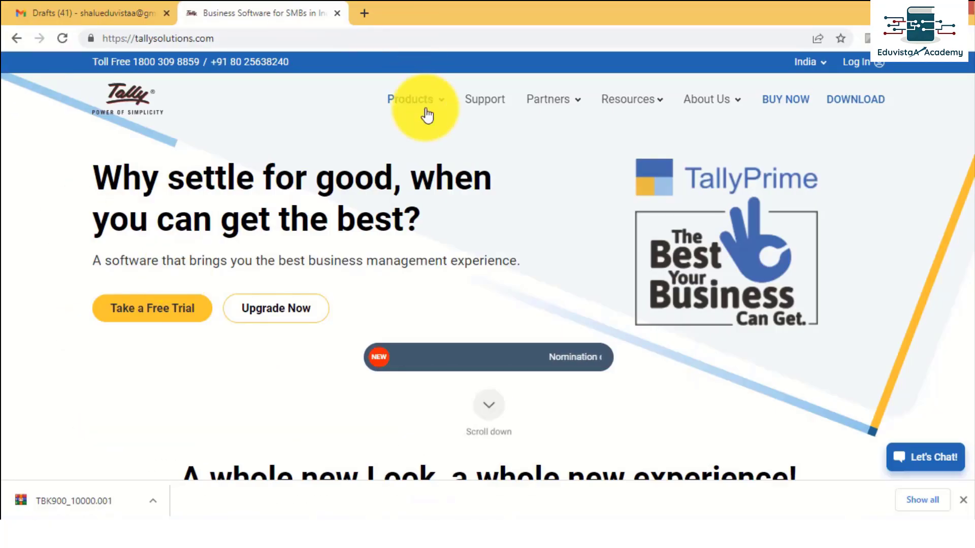
# Log in on tallysolutions.com using the saved Tally.NET ID and password.
pyautogui.click(853, 62)
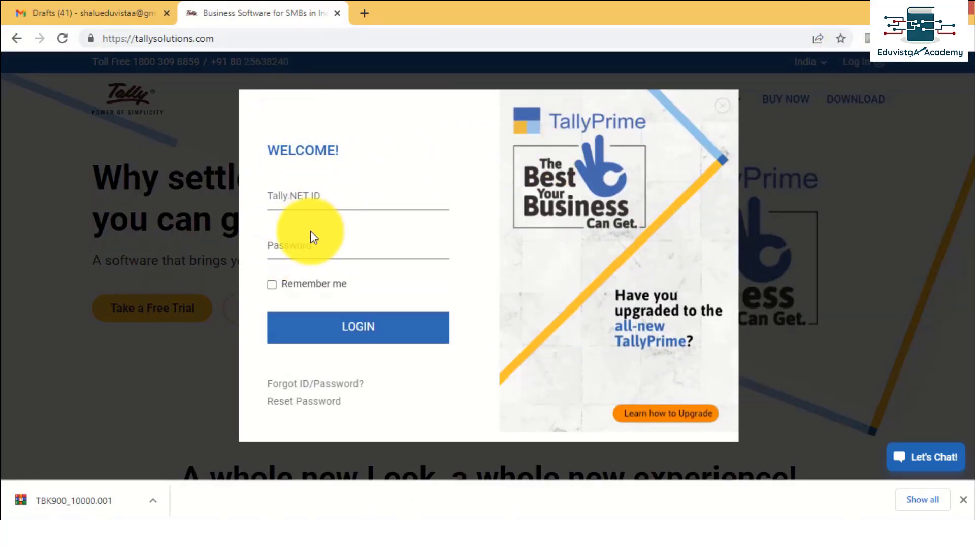
pyautogui.click(297, 198)
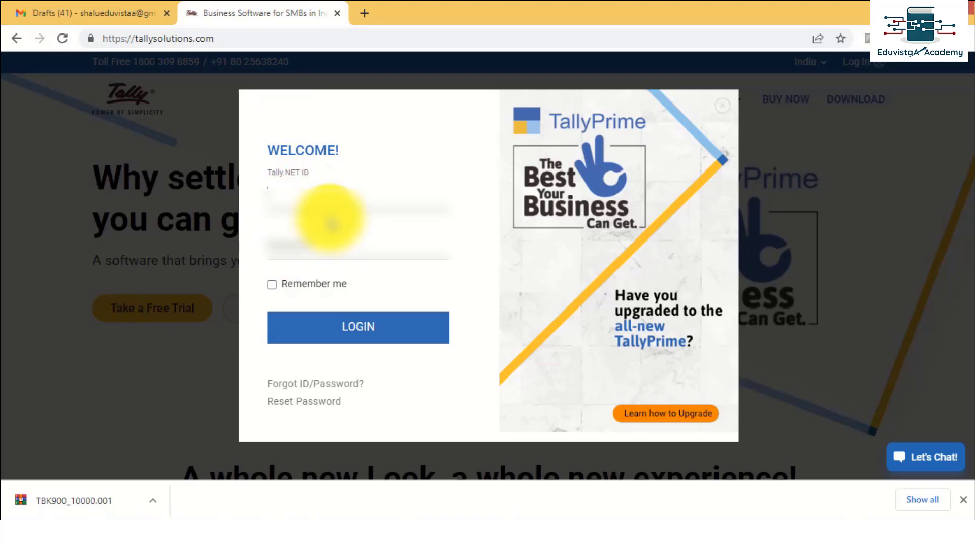
pyautogui.click(331, 223)
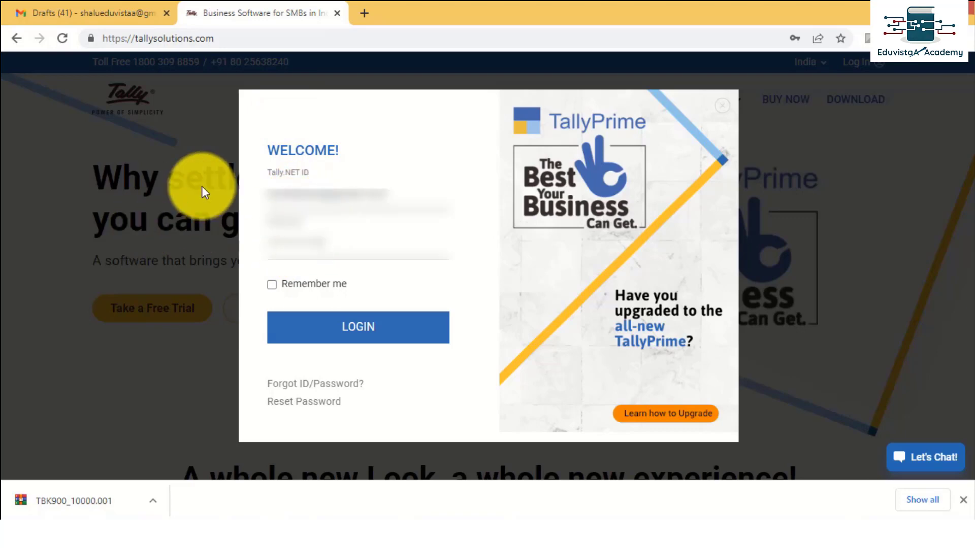
pyautogui.click(334, 326)
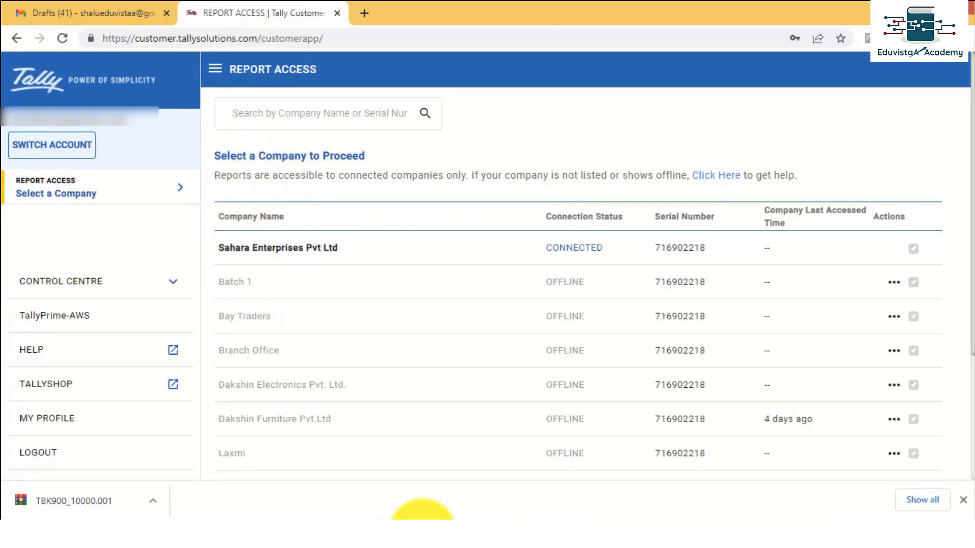
# Go to Control Centre > User Management > Manage Users and start CREATE USER.
pyautogui.click(422, 532)
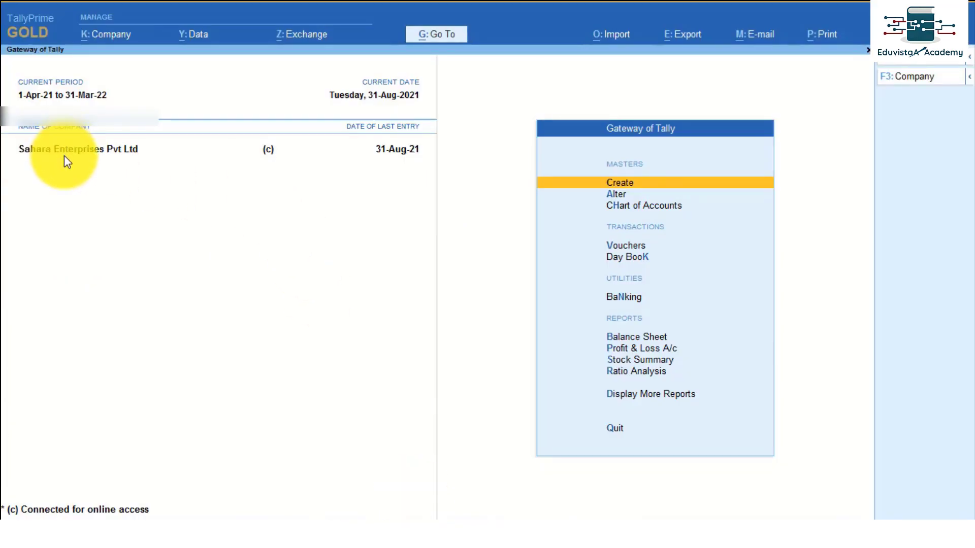
pyautogui.hotkey('alt', 'Tab')
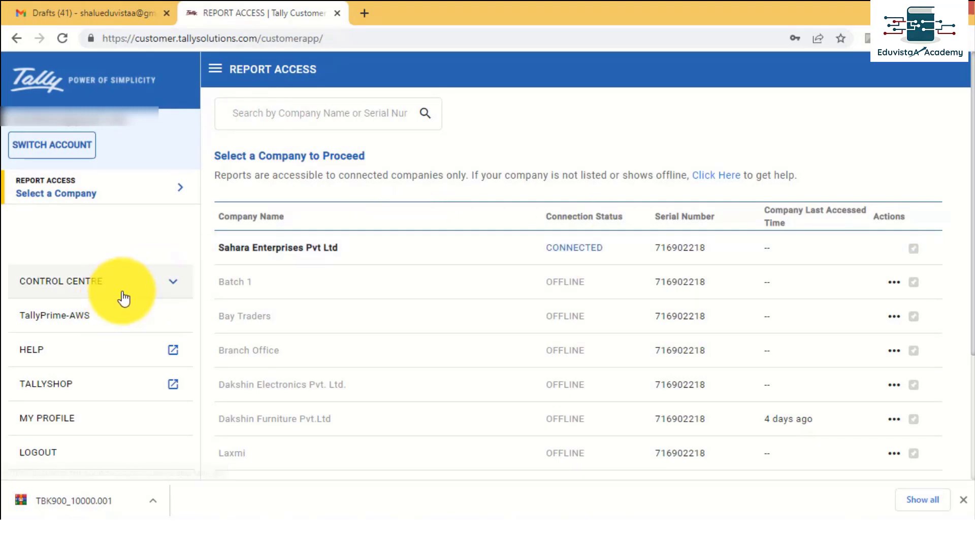
pyautogui.click(160, 283)
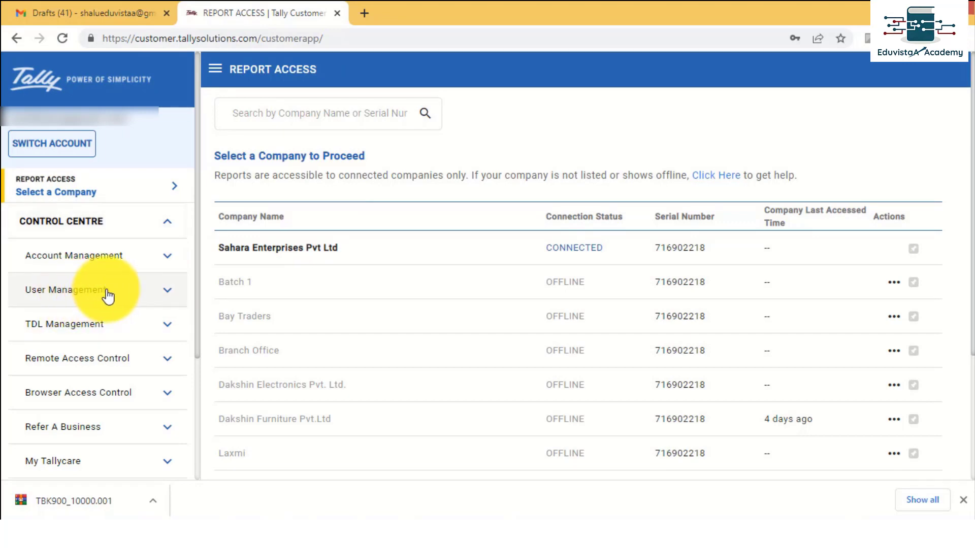
pyautogui.click(144, 292)
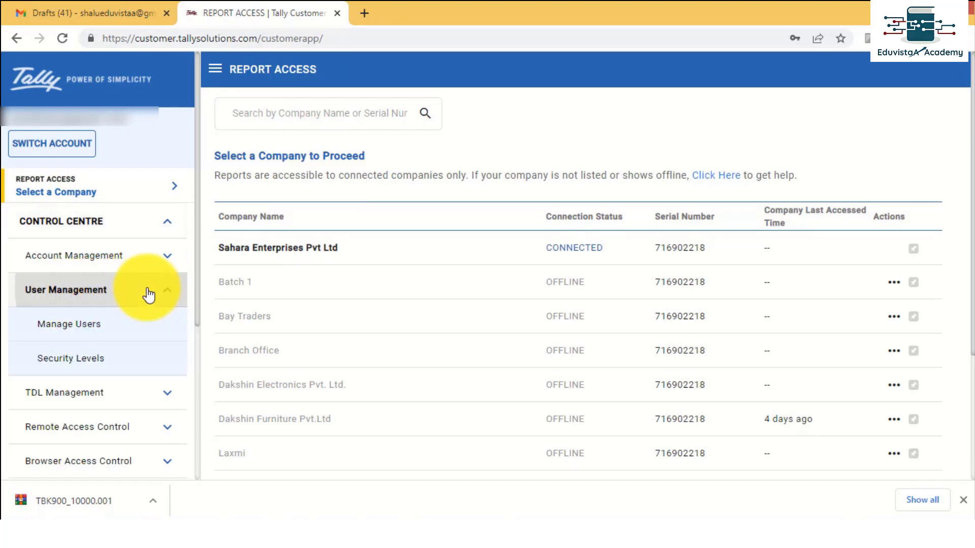
pyautogui.click(85, 323)
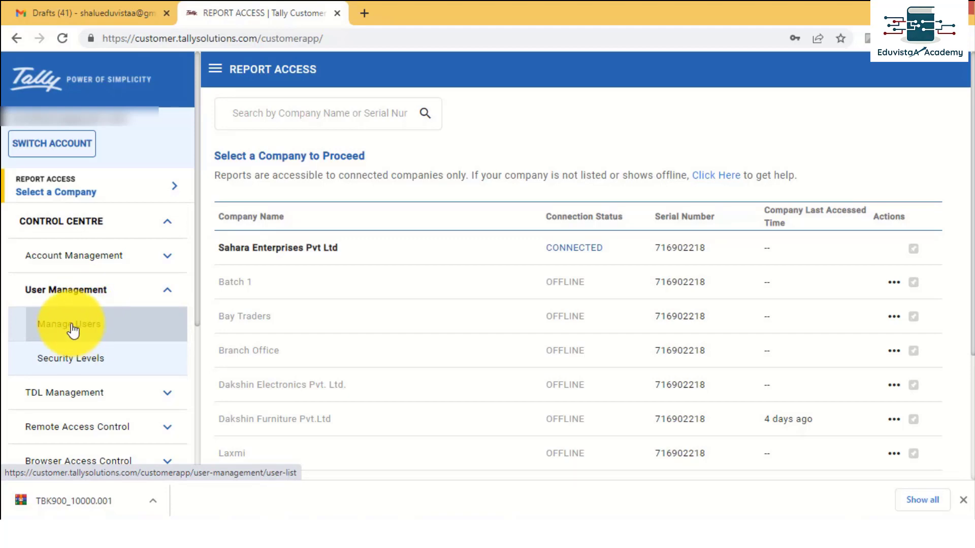
pyautogui.click(69, 333)
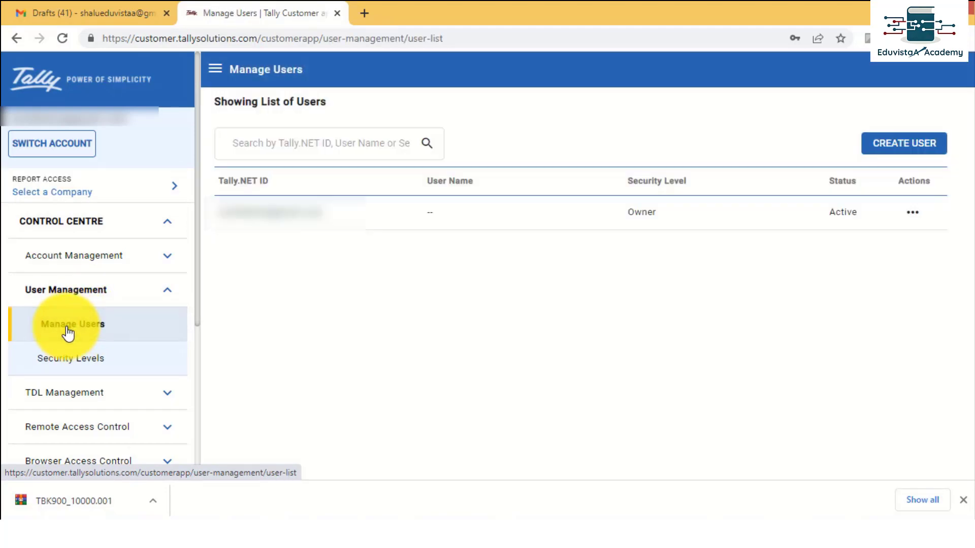
pyautogui.click(914, 144)
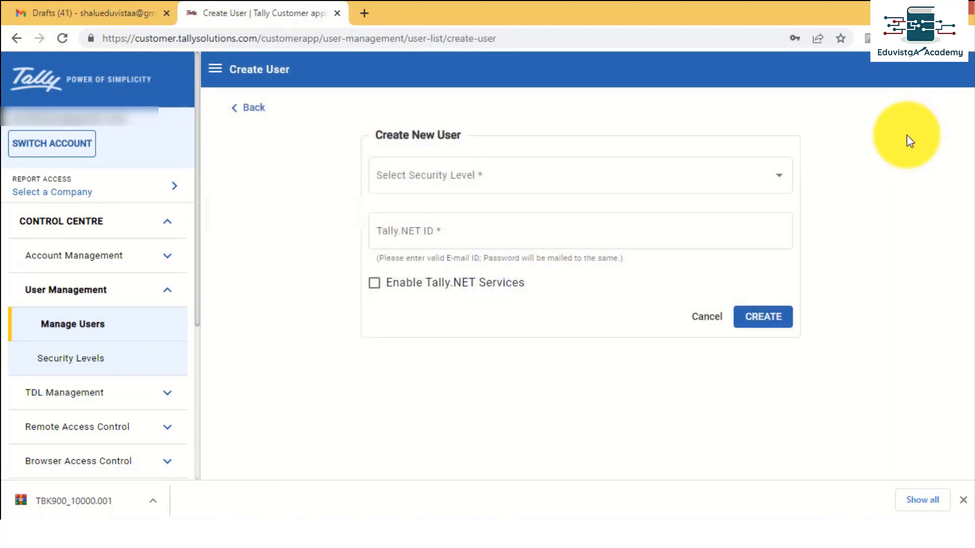
# Fill the new user form: Standard User level, the Tally.NET ID, Tally.NET services enabled, Primary-TallyPrime Gold branch.
pyautogui.click(479, 183)
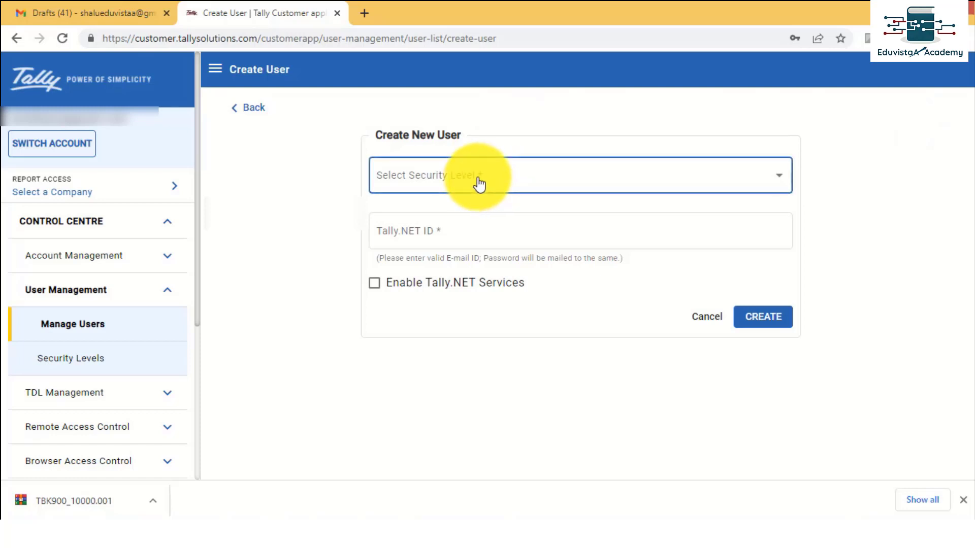
pyautogui.click(479, 184)
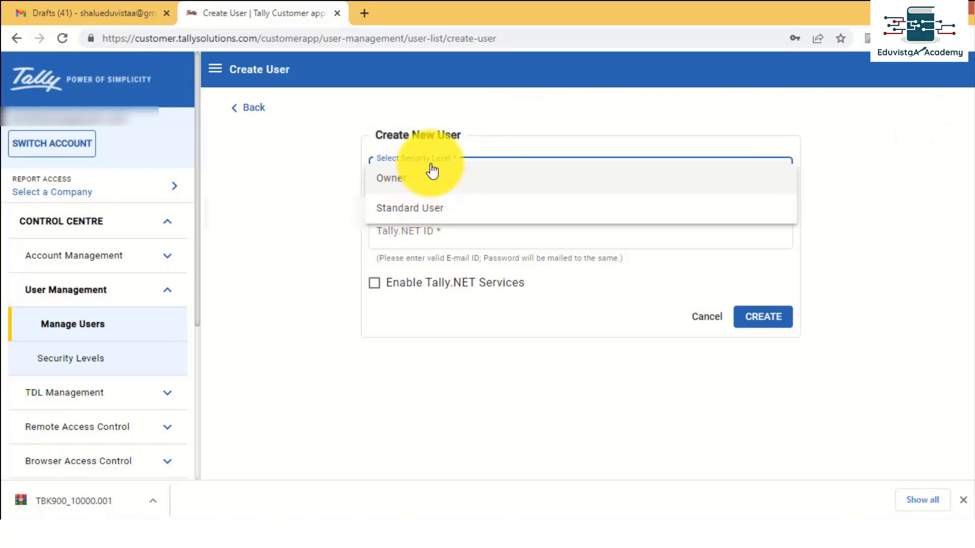
pyautogui.click(412, 212)
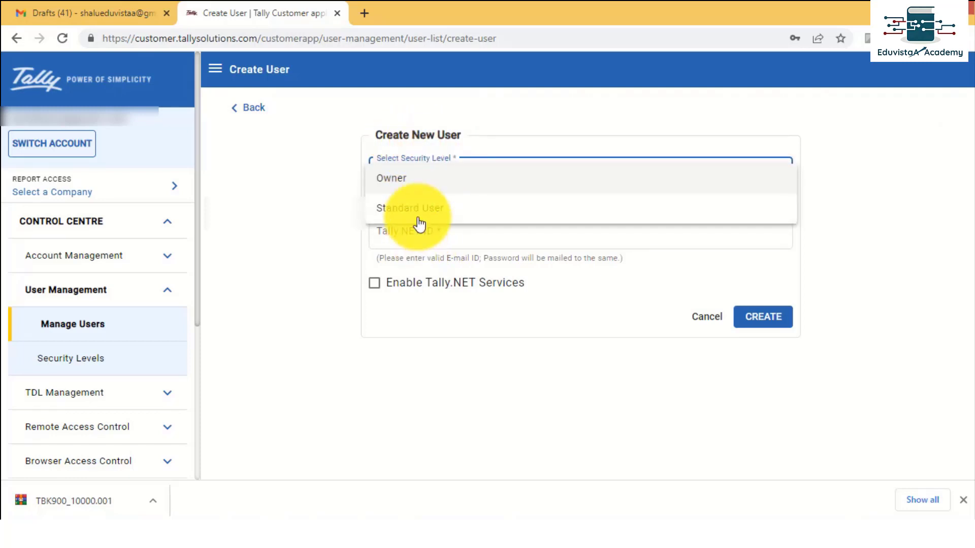
pyautogui.click(404, 228)
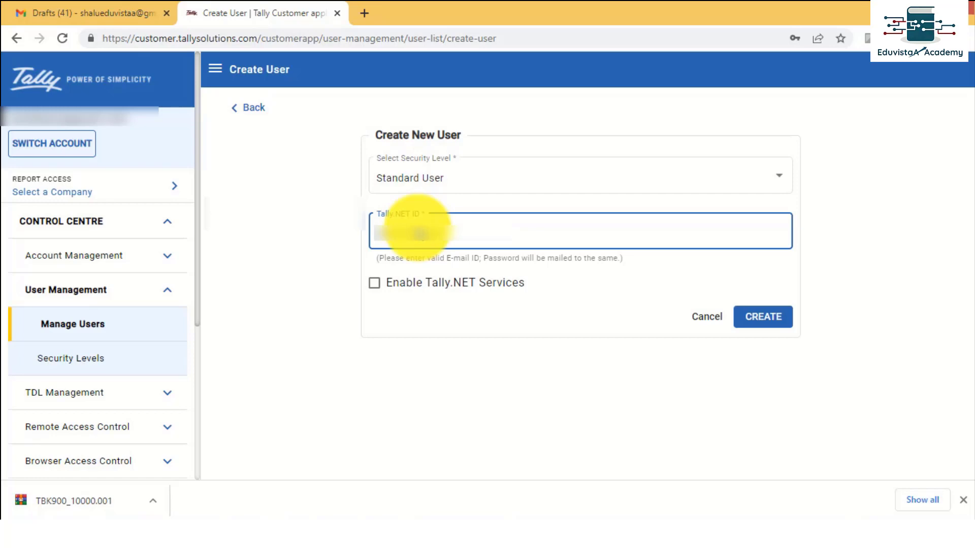
pyautogui.write('l.com')
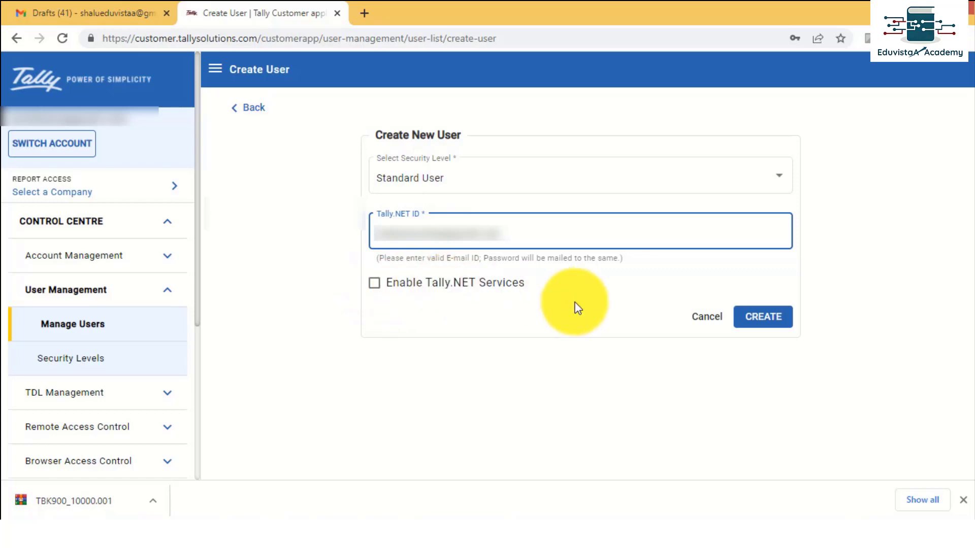
pyautogui.click(381, 288)
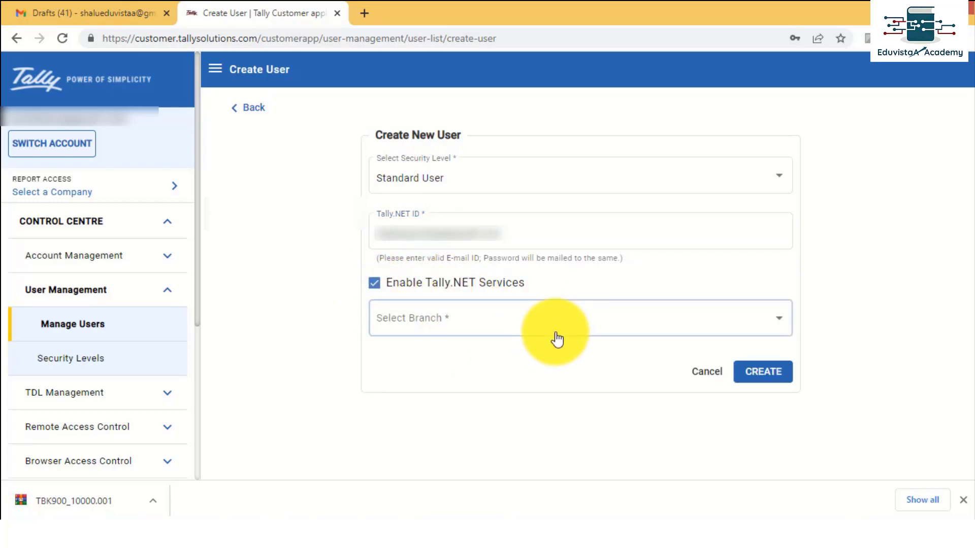
pyautogui.click(468, 326)
pyautogui.click(470, 326)
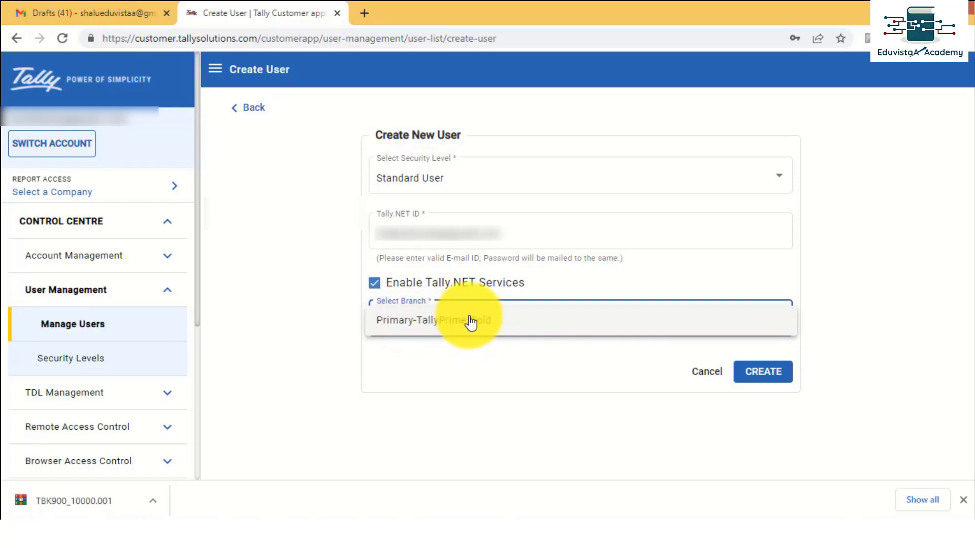
pyautogui.click(472, 322)
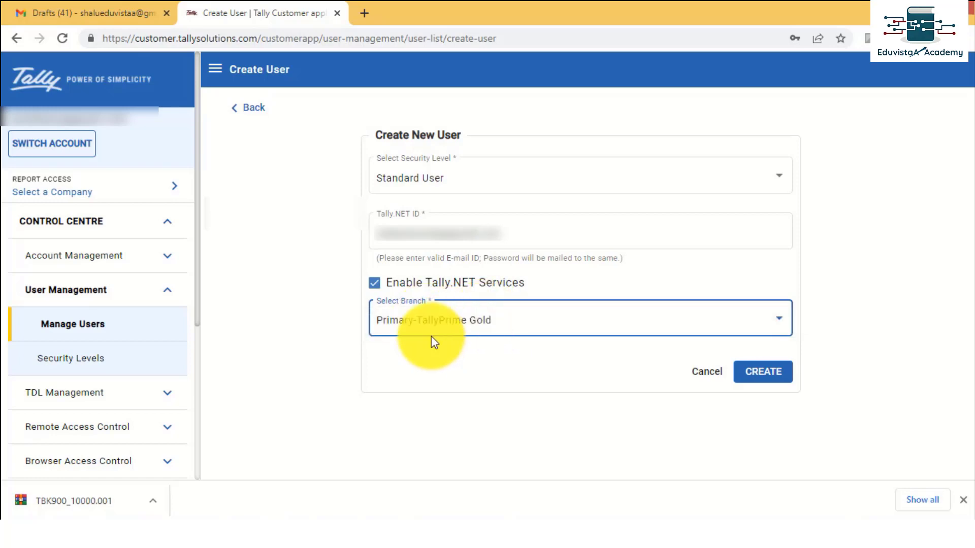
# Submit the new user with CREATE and acknowledge the confirmation with OK.
pyautogui.click(413, 535)
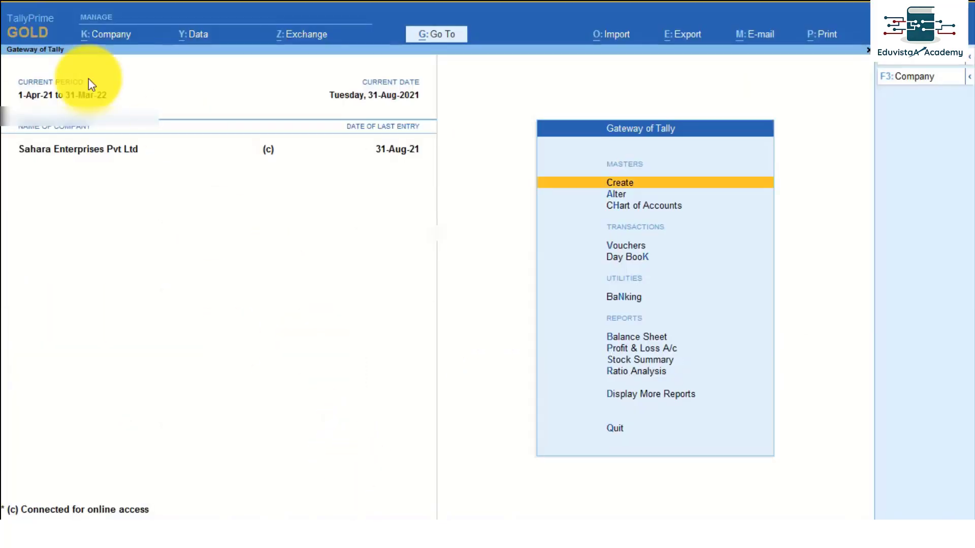
pyautogui.hotkey('alt', 'Tab')
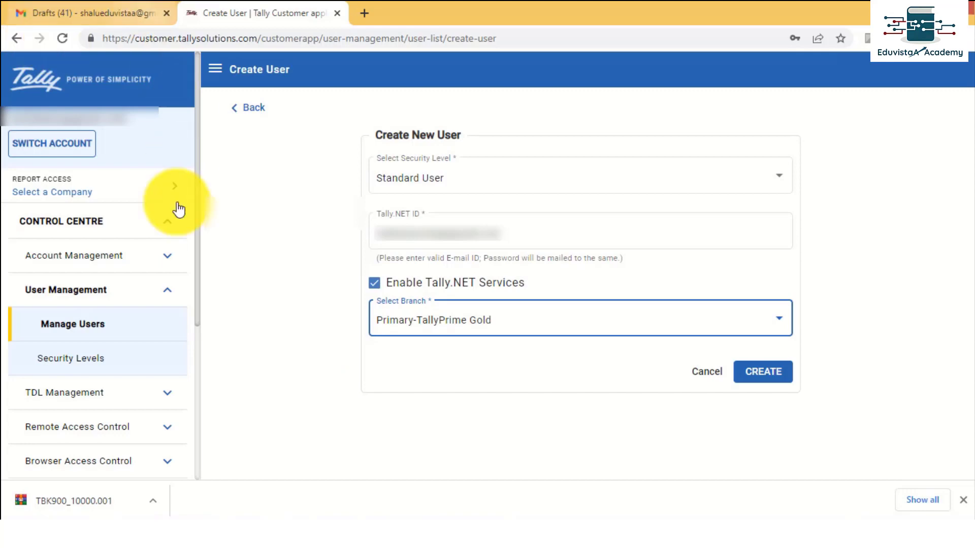
pyautogui.click(768, 378)
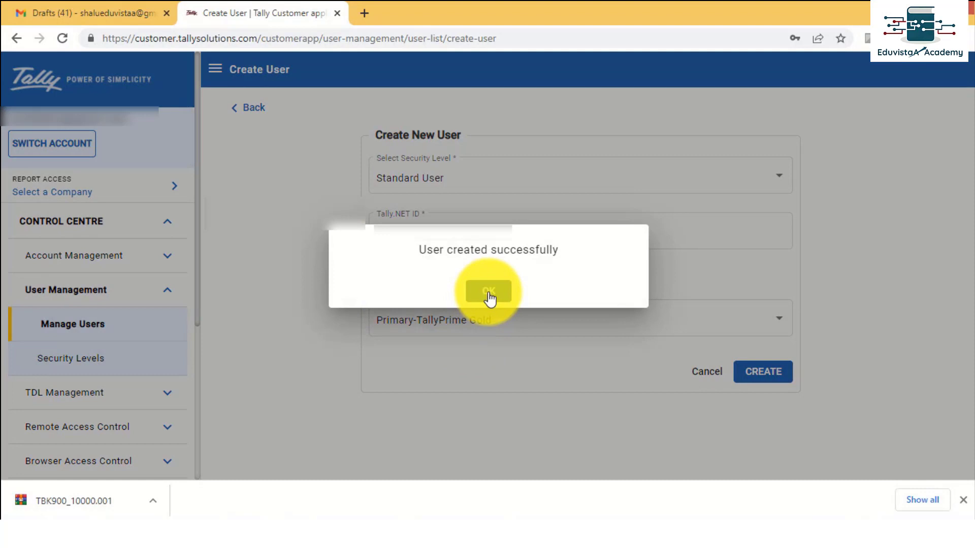
pyautogui.click(489, 296)
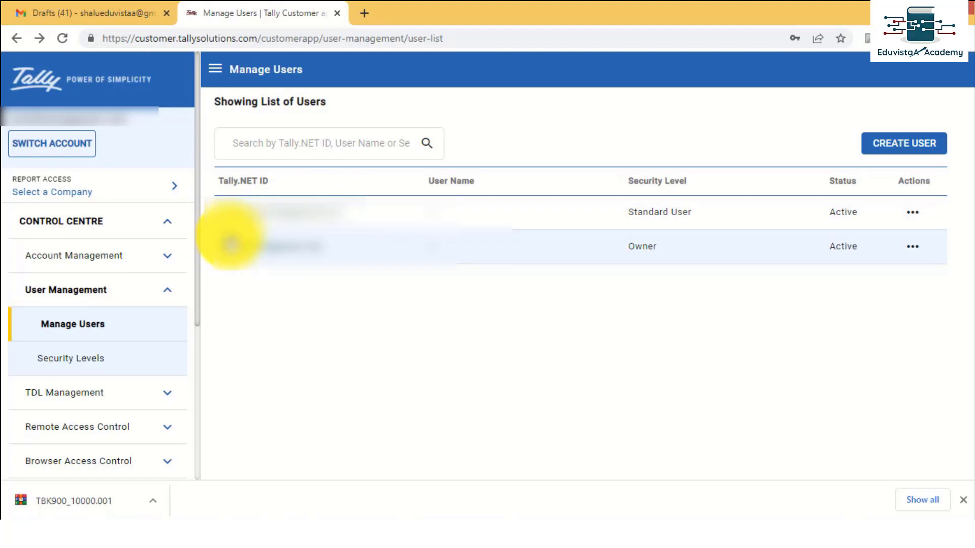
# Review the Standard User security level's allowed facilities, return to Manage Users, then switch to TallyPrime.
pyautogui.scroll(-2, 66, 277)
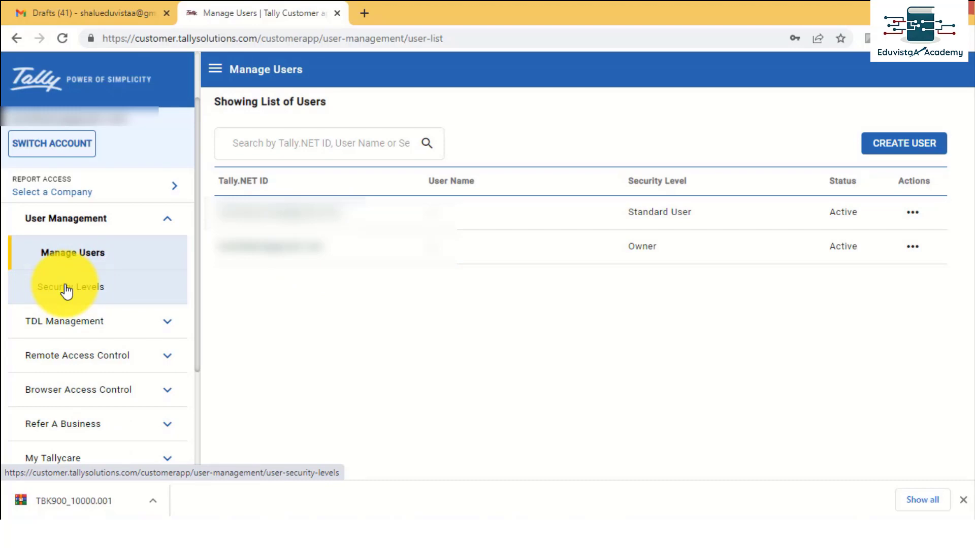
pyautogui.click(66, 288)
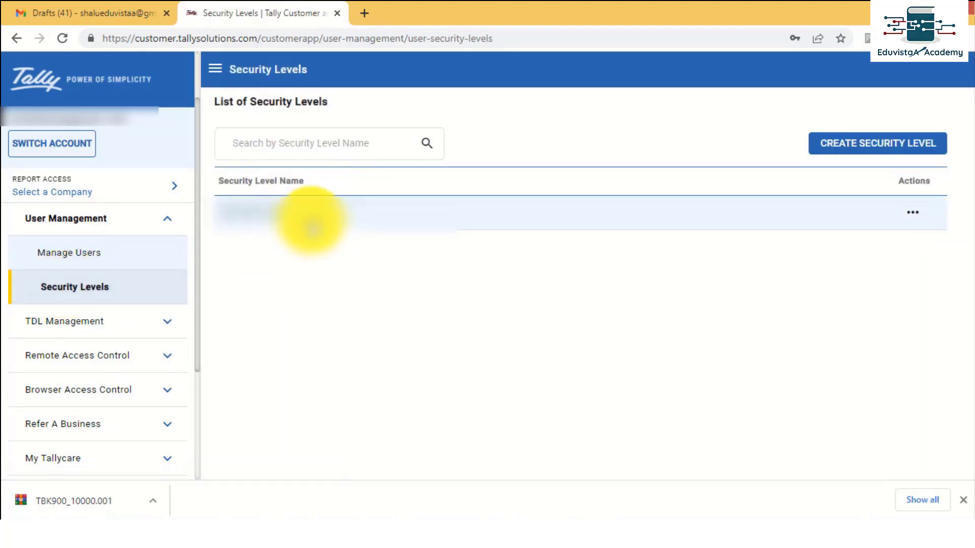
pyautogui.click(313, 226)
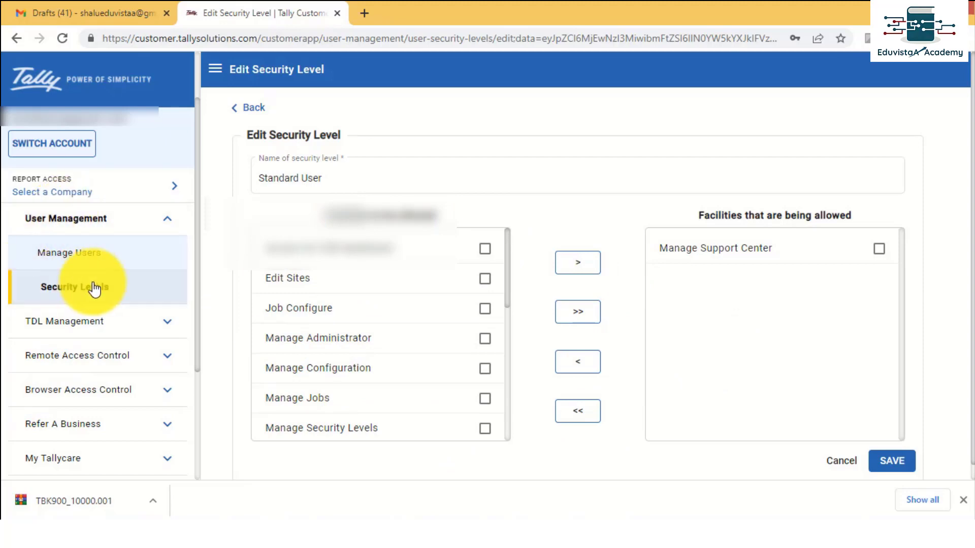
pyautogui.click(81, 256)
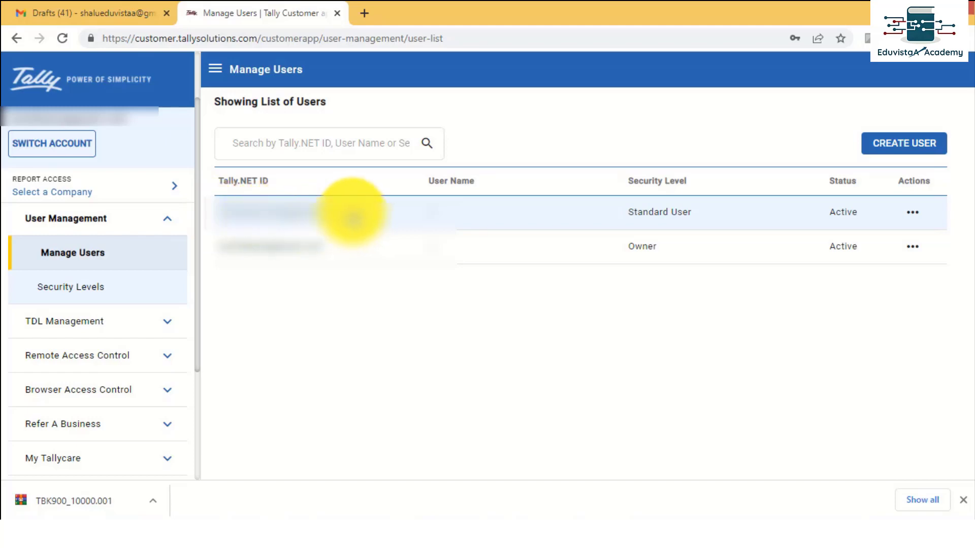
pyautogui.hotkey('alt', 'Tab')
pyautogui.hotkey('alt', 'Tab')
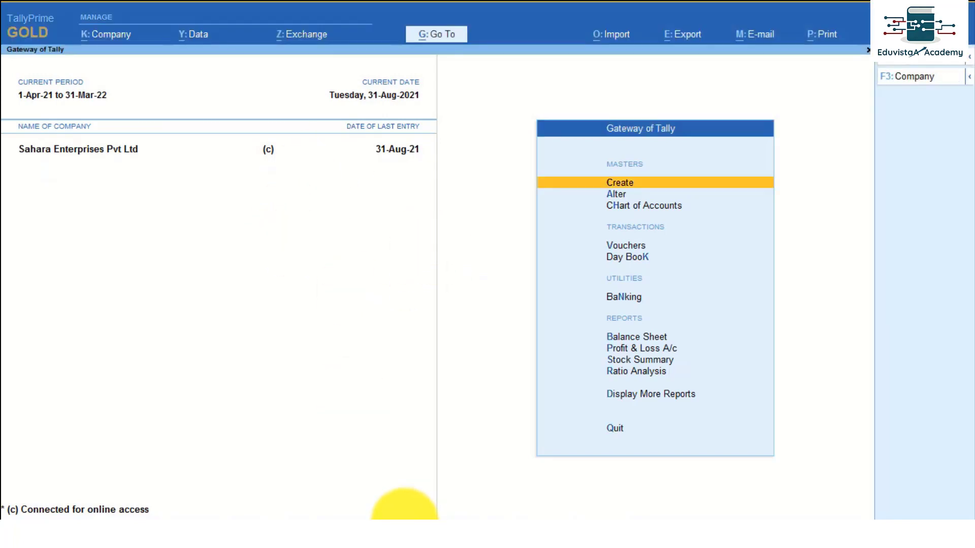
# Switch to the TDS TallyPrime window and choose Select Remote Company from the F3 company list.
pyautogui.click(407, 524)
pyautogui.click(455, 475)
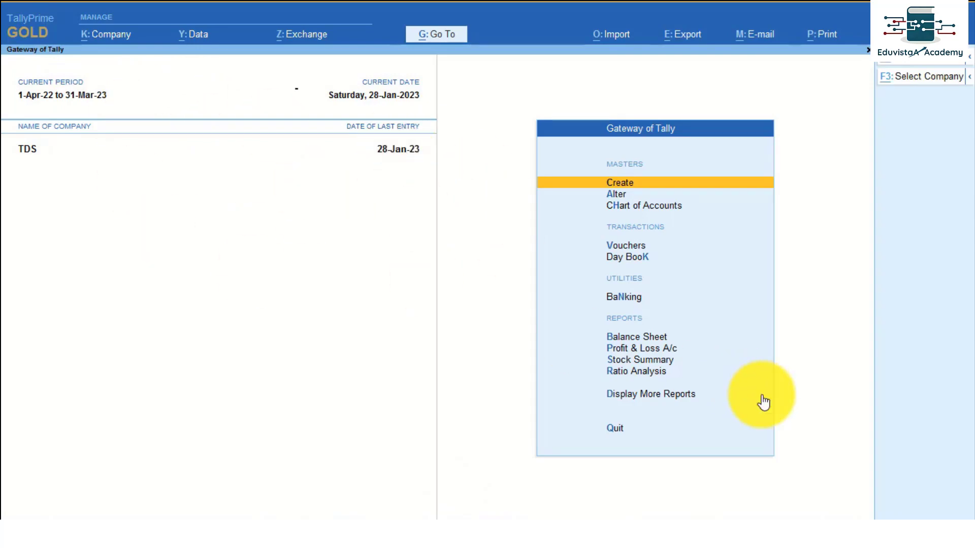
pyautogui.press('F3')
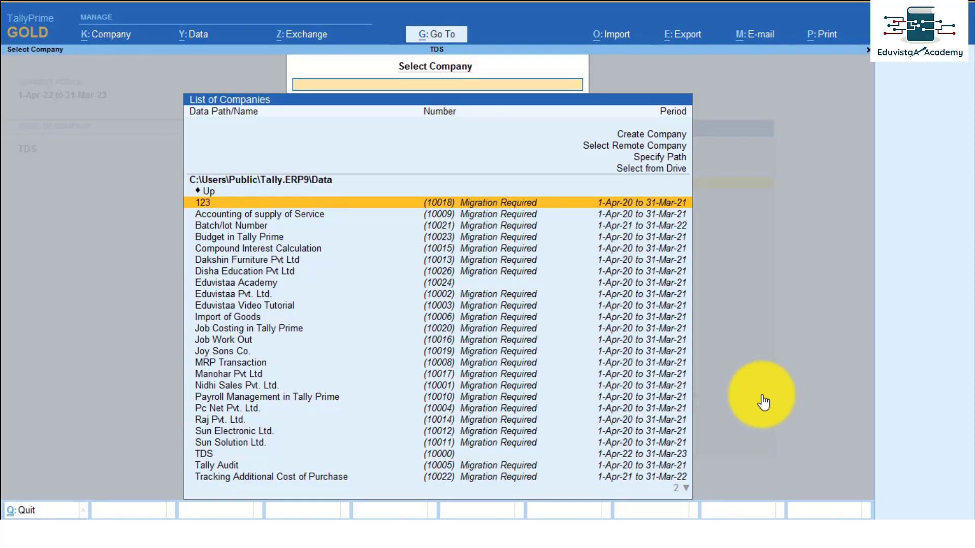
pyautogui.press('Up')
pyautogui.press('Up')
pyautogui.press('Up')
pyautogui.press('Up')
pyautogui.press('Up')
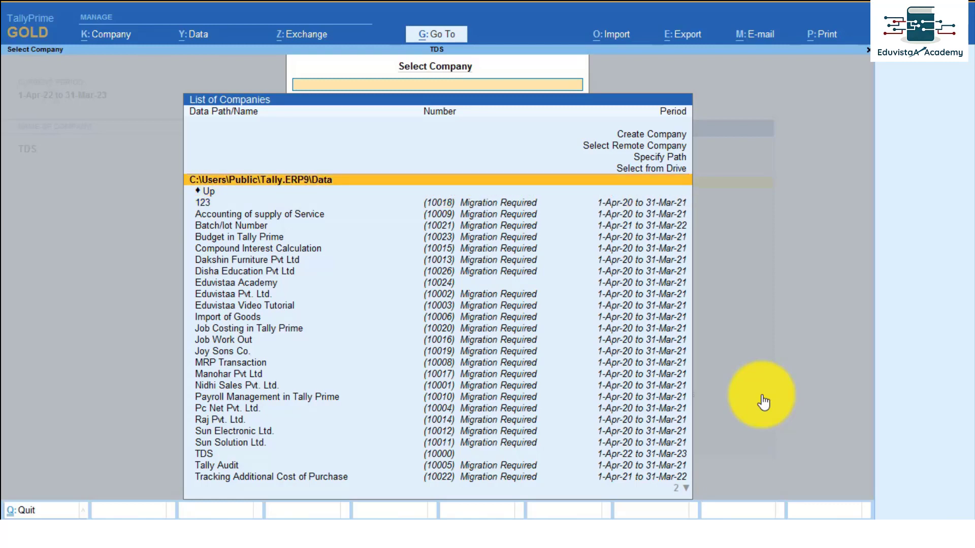
pyautogui.press('Return')
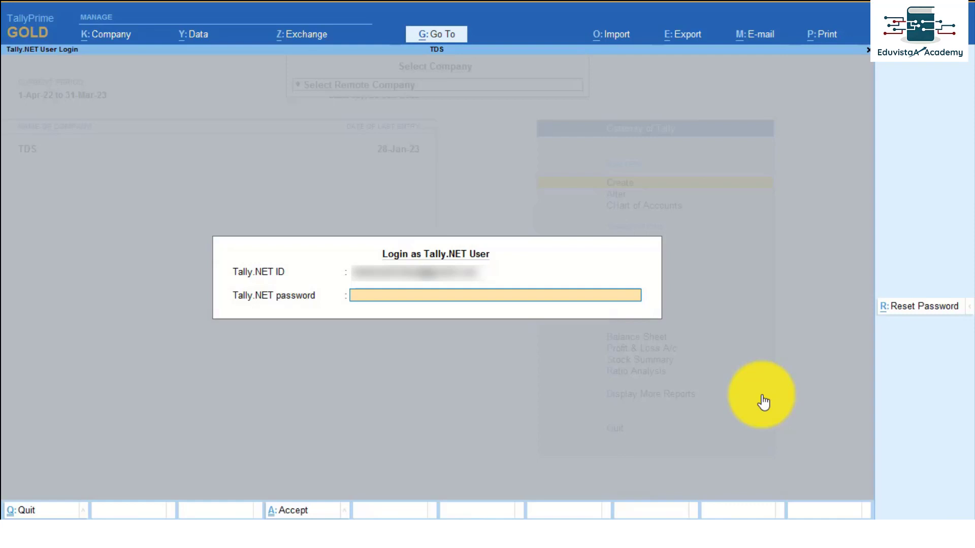
# Confirm the Tally.NET ID, cancel the Reset Password screen, and log in with the account password.
pyautogui.press('Up')
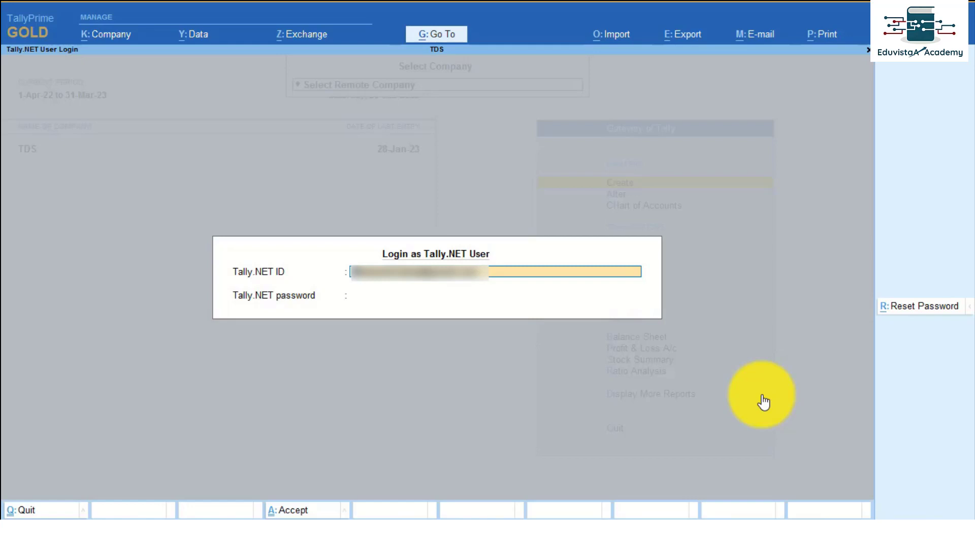
pyautogui.press('Return')
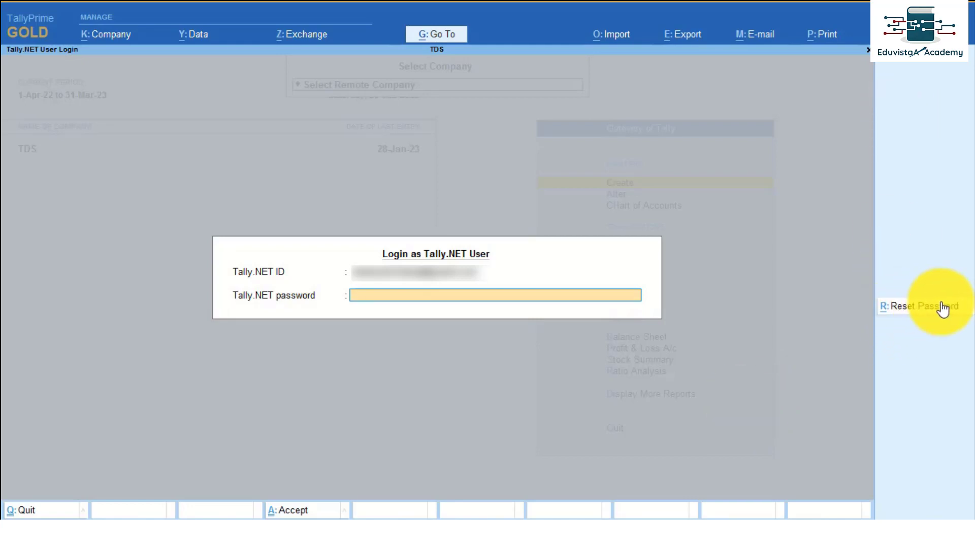
pyautogui.click(905, 308)
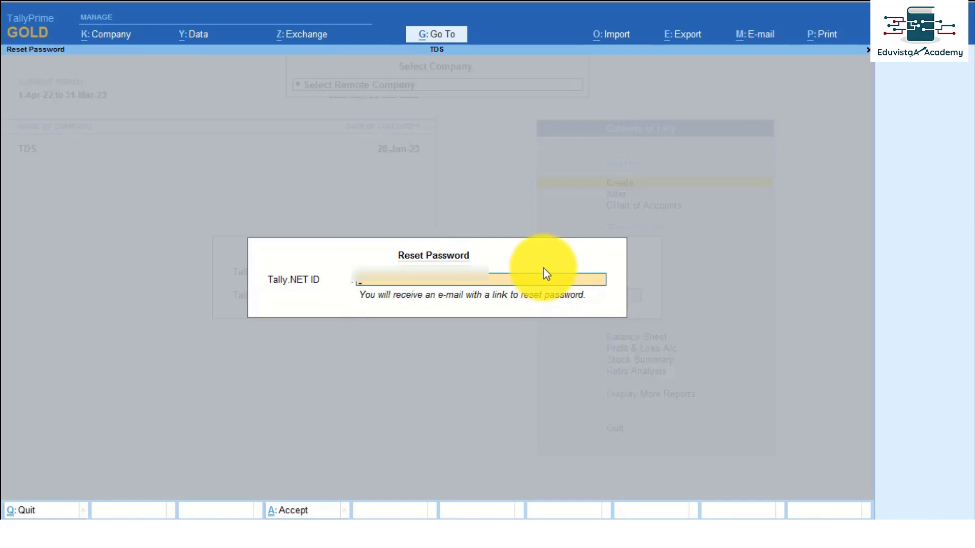
pyautogui.press('Escape')
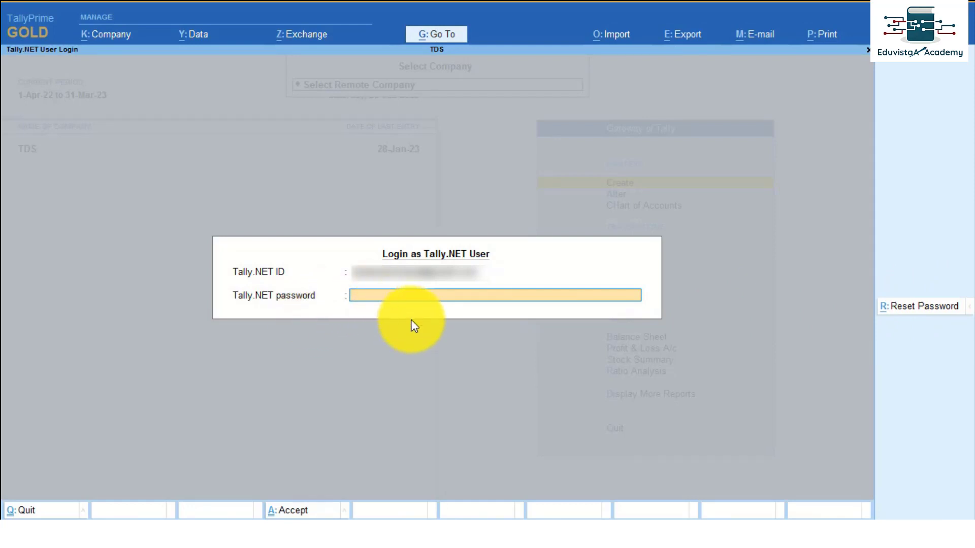
pyautogui.write('**')
pyautogui.press('Return')
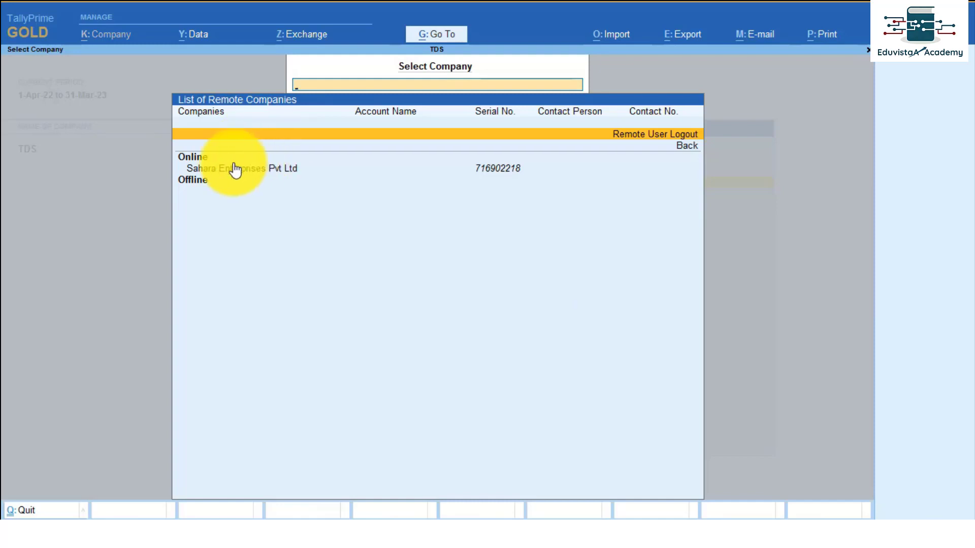
# Open Sahara Enterprises Pvt Ltd from the remote list, agreeing to shut the loaded companies.
pyautogui.click(201, 168)
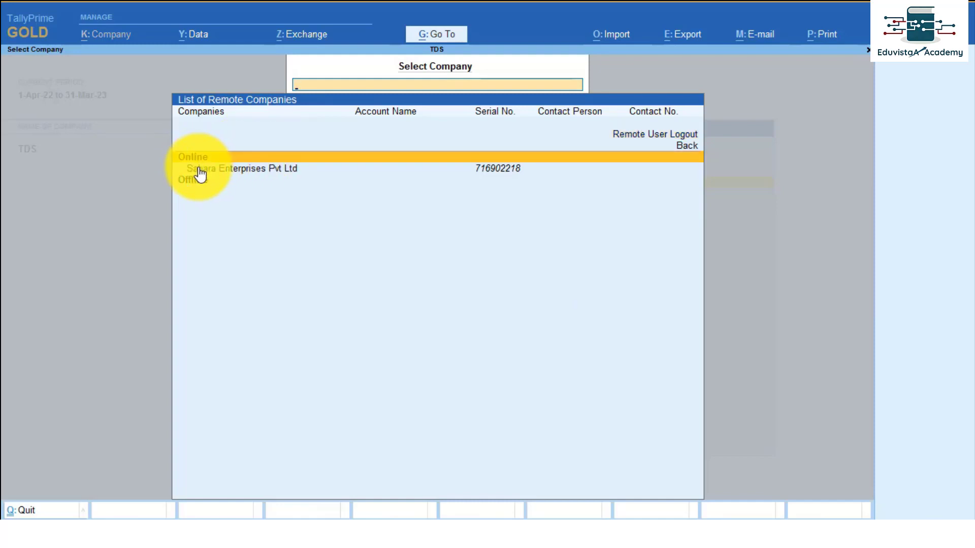
pyautogui.click(201, 170)
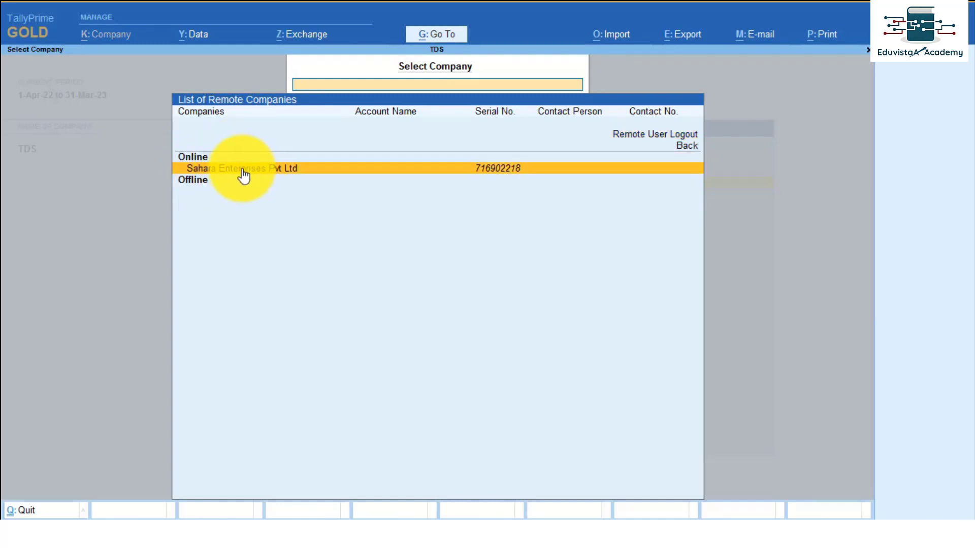
pyautogui.click(511, 173)
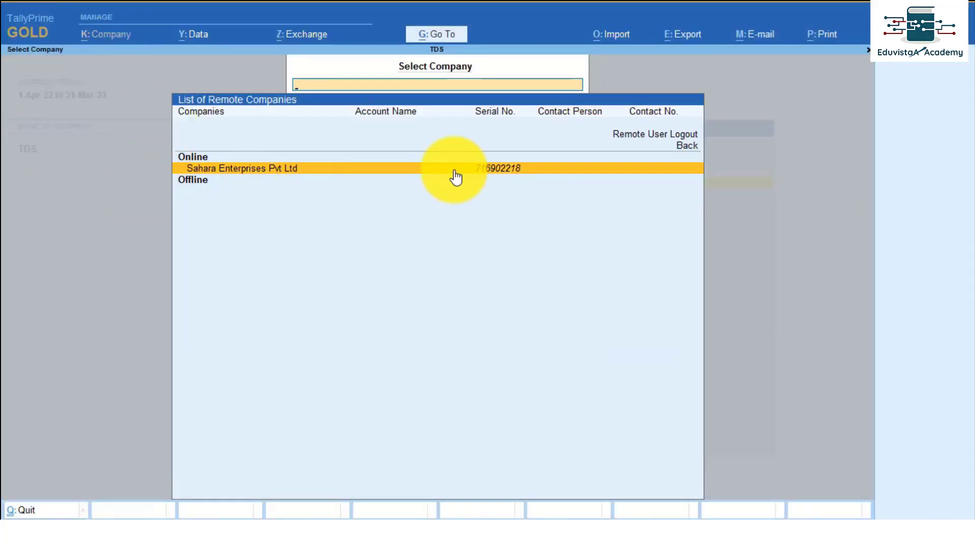
pyautogui.press('Return')
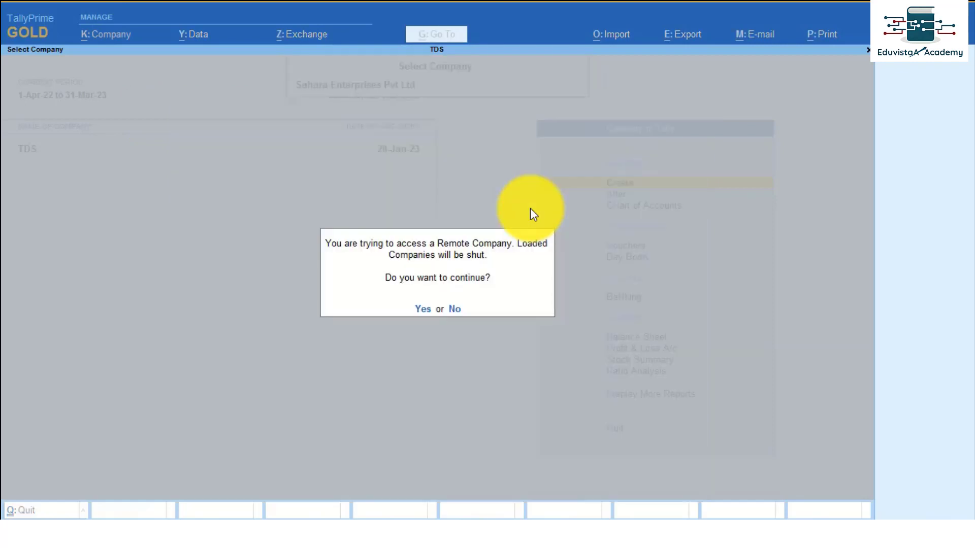
pyautogui.press('Return')
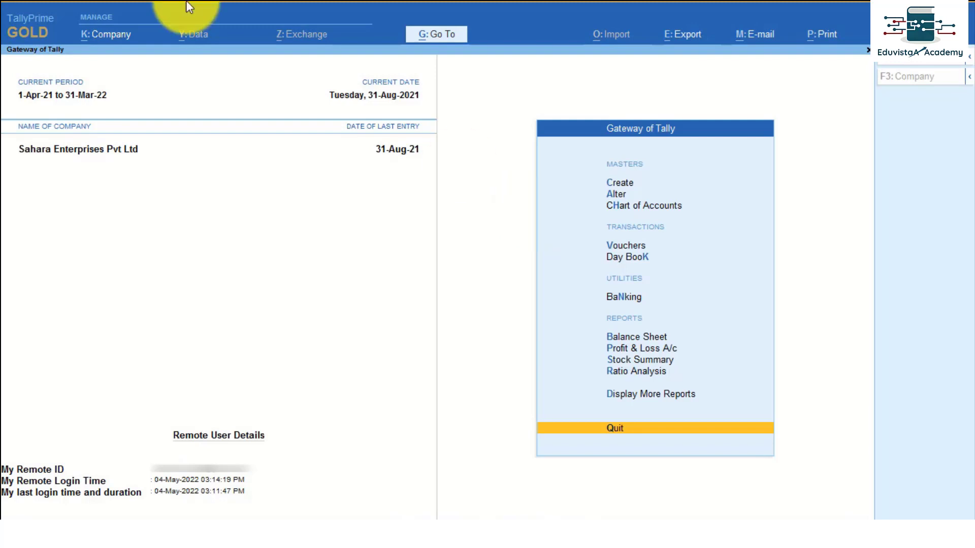
# Browse the remote company's Gateway of Tally options and close the K:Company menu again.
pyautogui.press('Up')
pyautogui.press('Up')
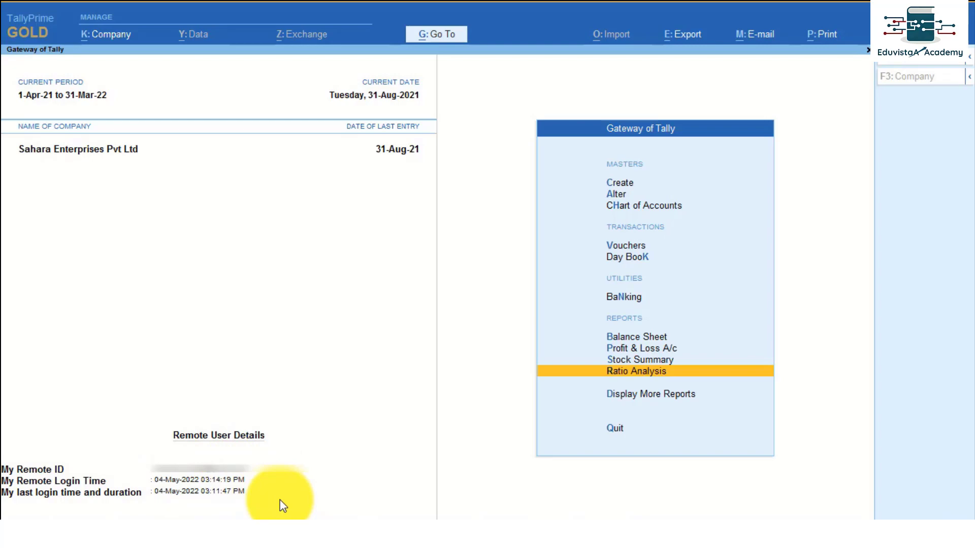
pyautogui.press('Up')
pyautogui.press('Up')
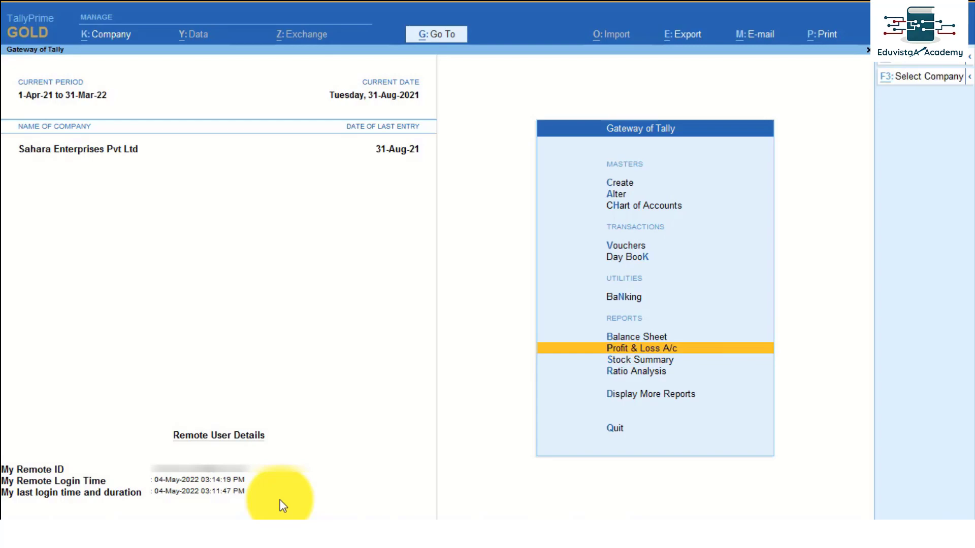
pyautogui.hotkey('alt', 'k')
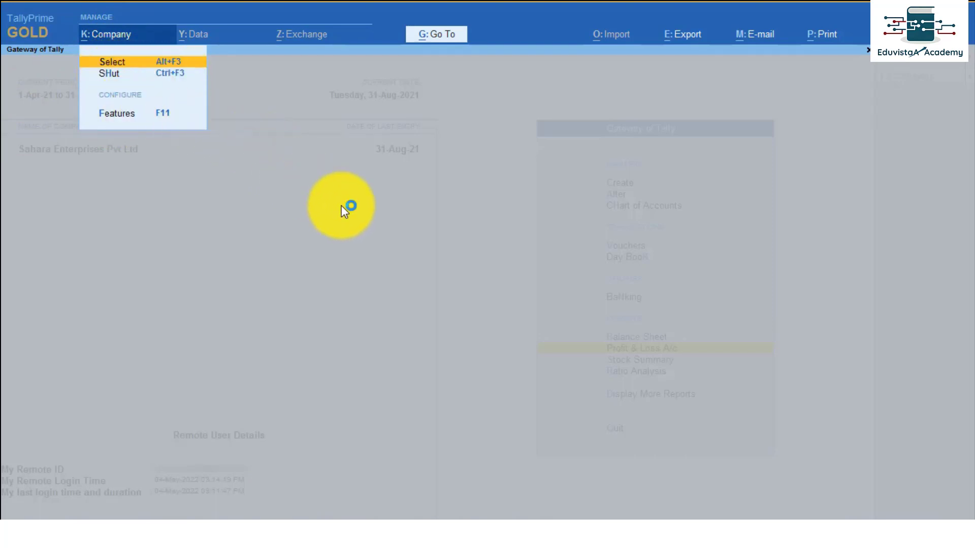
pyautogui.press('Escape')
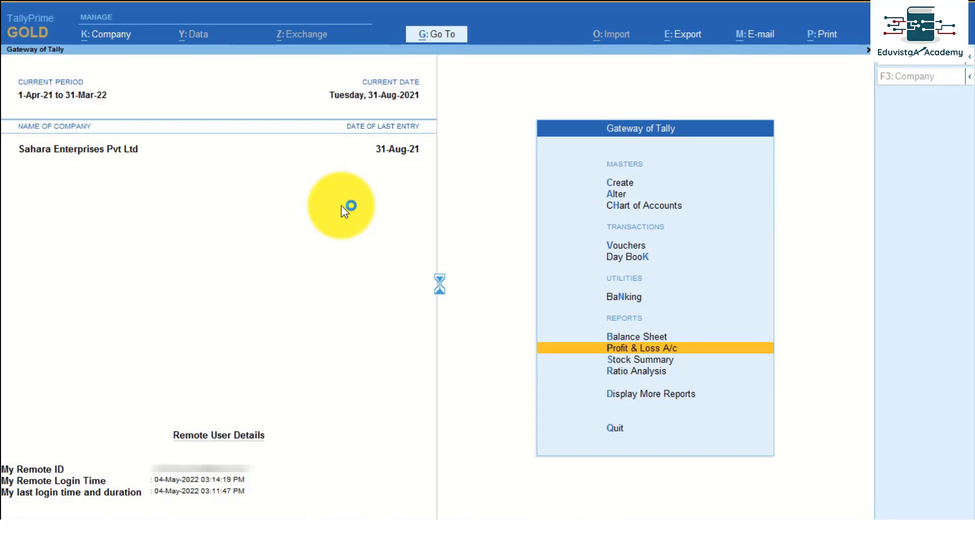
# Review the Day Book entries for 1-Apr-21 to 31-Aug-21, then switch to the browser.
pyautogui.press('F2')
pyautogui.write('2')
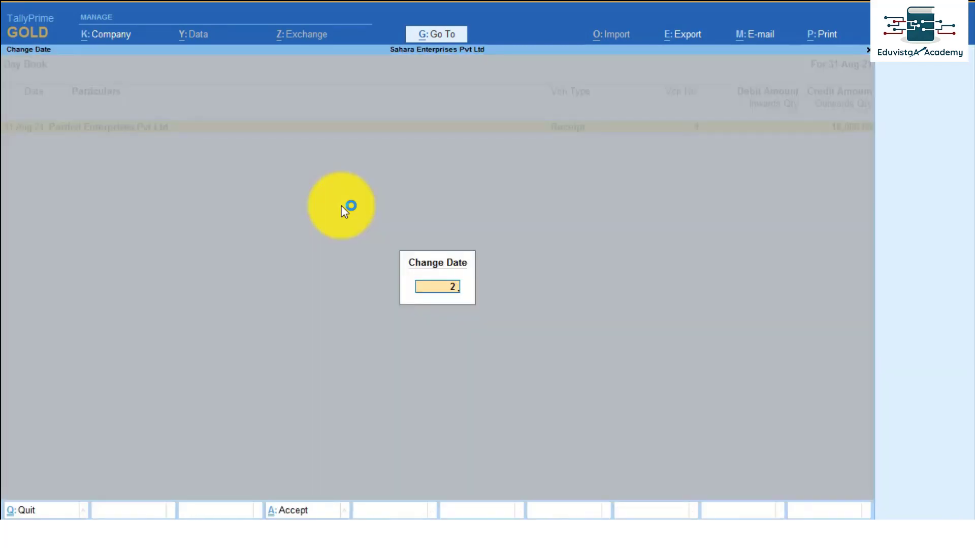
pyautogui.press('BackSpace')
pyautogui.press('BackSpace')
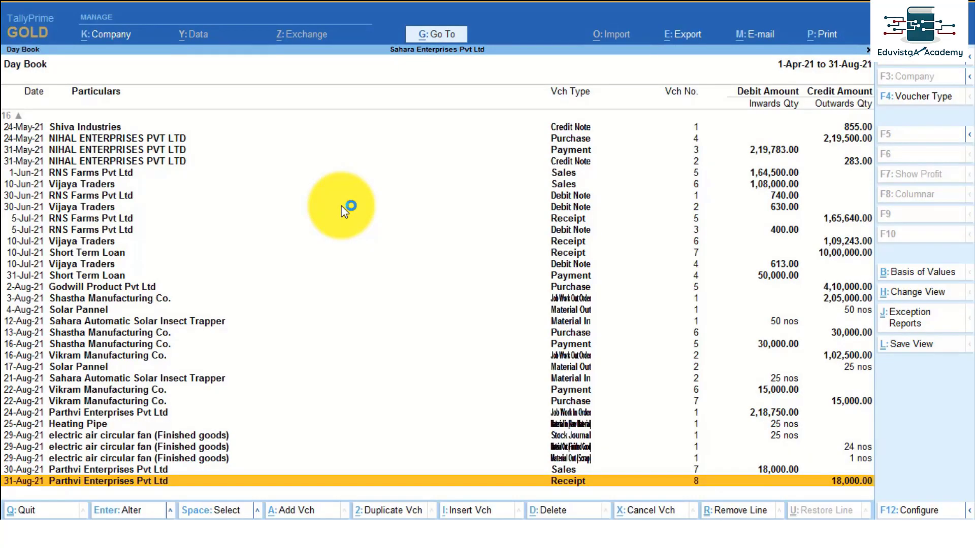
pyautogui.press('Up')
pyautogui.press('Up')
pyautogui.press('Up')
pyautogui.press('Up')
pyautogui.press('Up')
pyautogui.press('Up')
pyautogui.press('Up')
pyautogui.press('Up')
pyautogui.press('Up')
pyautogui.press('Up')
pyautogui.press('Up')
pyautogui.press('Up')
pyautogui.press('Up')
pyautogui.press('Up')
pyautogui.press('Up')
pyautogui.press('Up')
pyautogui.press('Up')
pyautogui.press('Up')
pyautogui.press('Up')
pyautogui.press('Up')
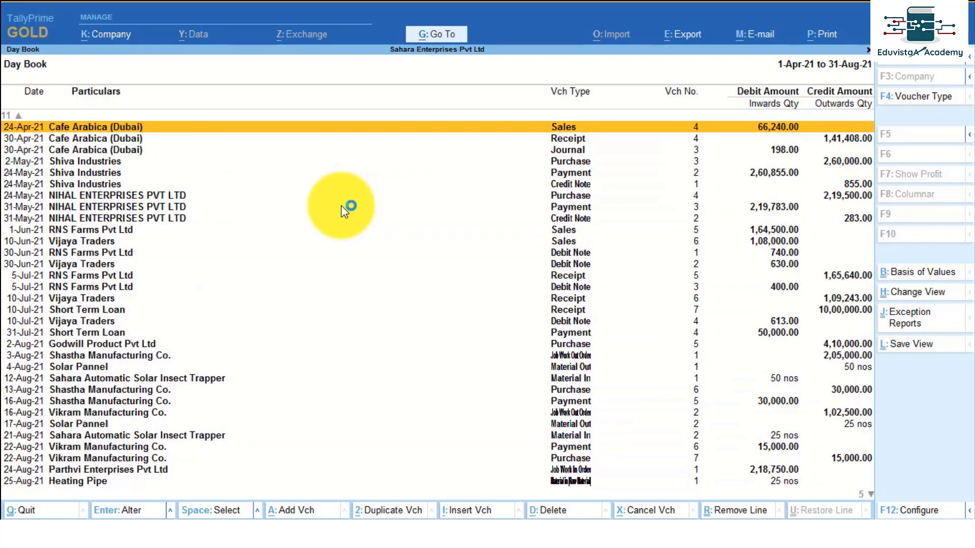
pyautogui.press('Up')
pyautogui.press('Up')
pyautogui.press('Up')
pyautogui.press('Up')
pyautogui.press('Up')
pyautogui.press('Up')
pyautogui.press('Up')
pyautogui.press('Up')
pyautogui.press('Up')
pyautogui.press('Up')
pyautogui.press('Up')
pyautogui.hotkey('alt', 'Tab')
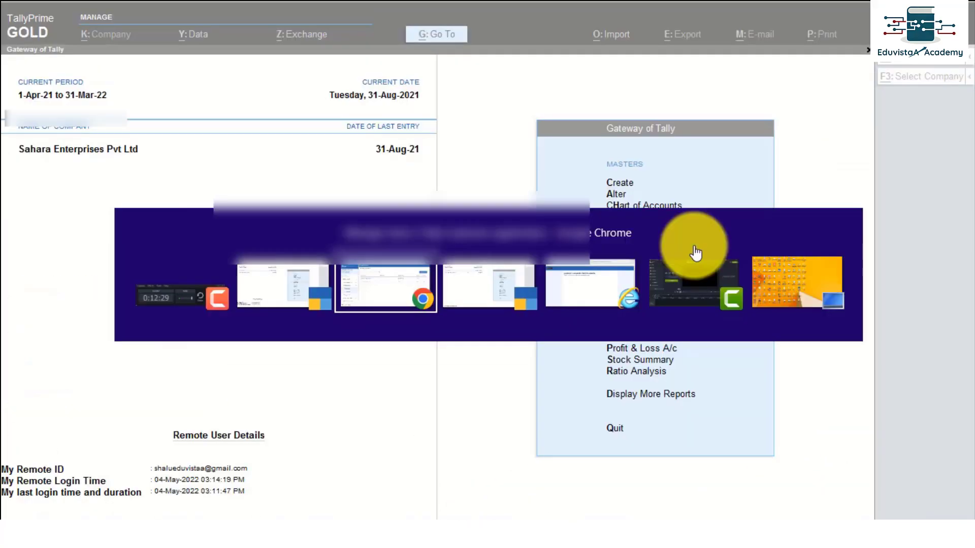
# Check the one Online Remote Session, then list companies under Report Access > Select a Company.
pyautogui.hotkey('alt', 'Tab')
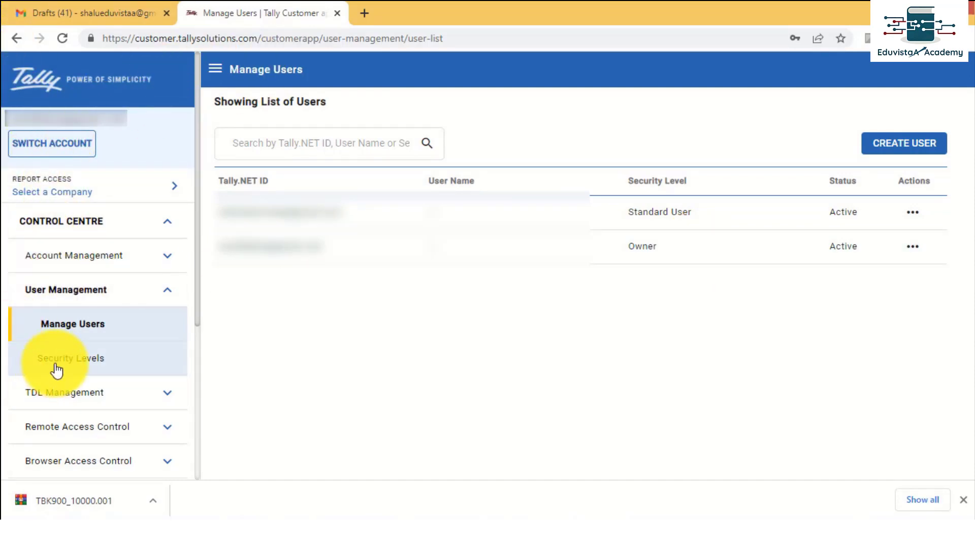
pyautogui.click(128, 428)
pyautogui.click(89, 399)
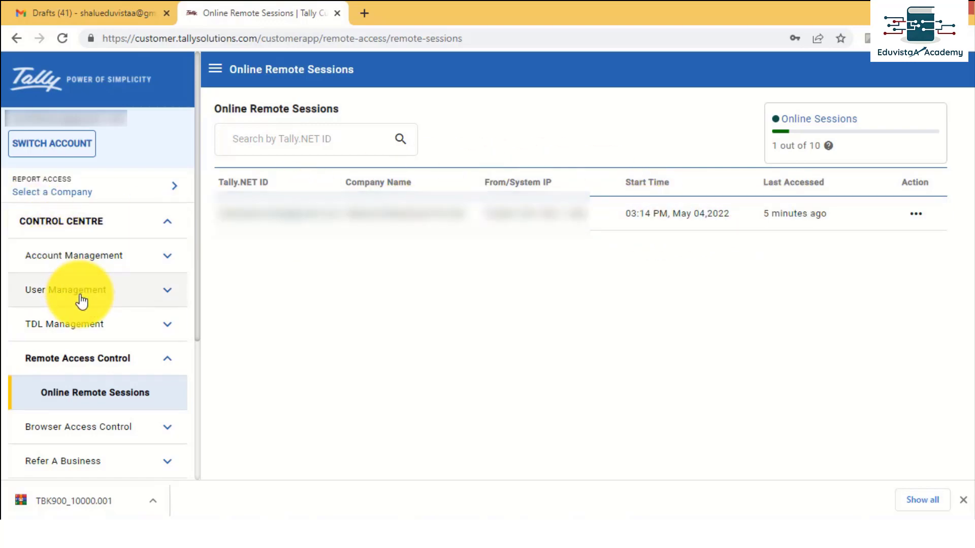
pyautogui.click(84, 226)
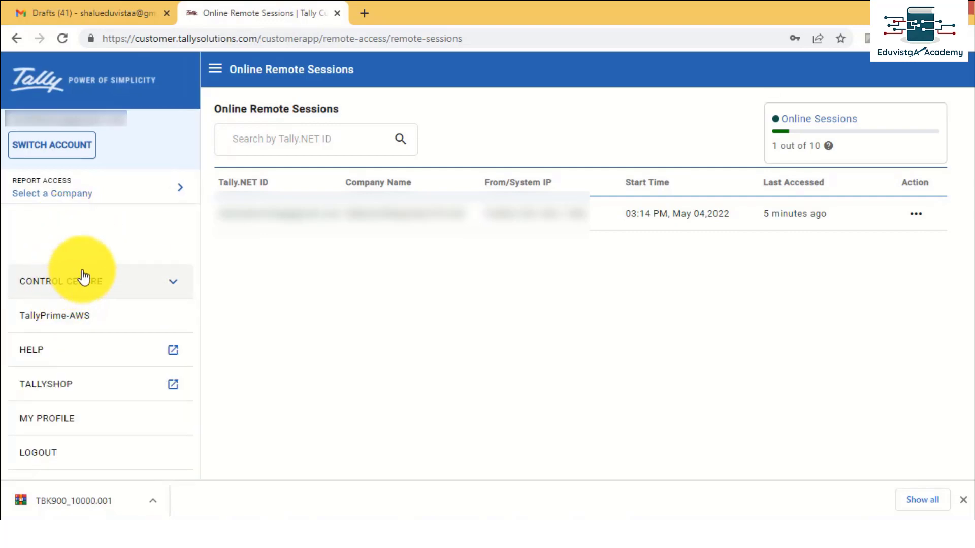
pyautogui.click(82, 192)
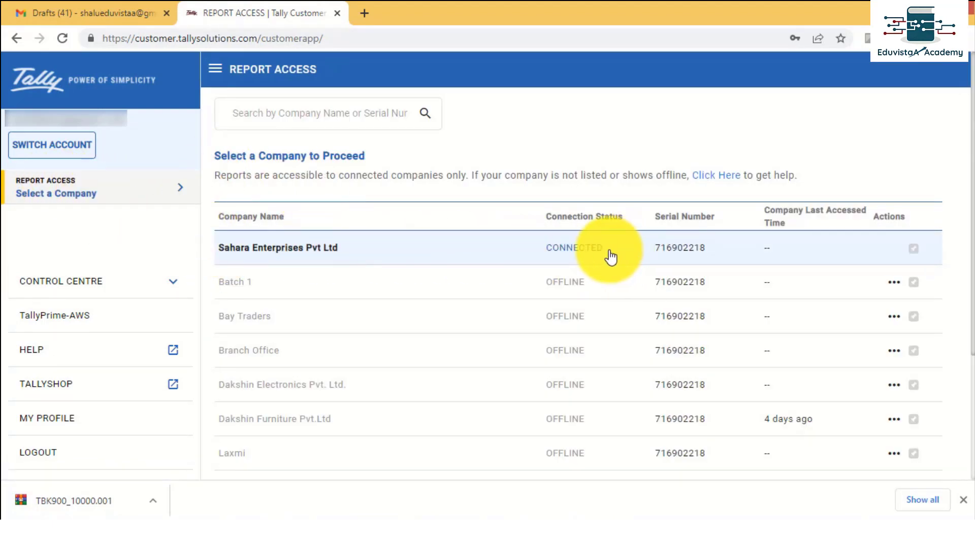
# Open Sahara's Balance Sheet and drill via Sundry Creditors, Godwill Product Pvt Ltd, August to voucher 5.
pyautogui.click(379, 249)
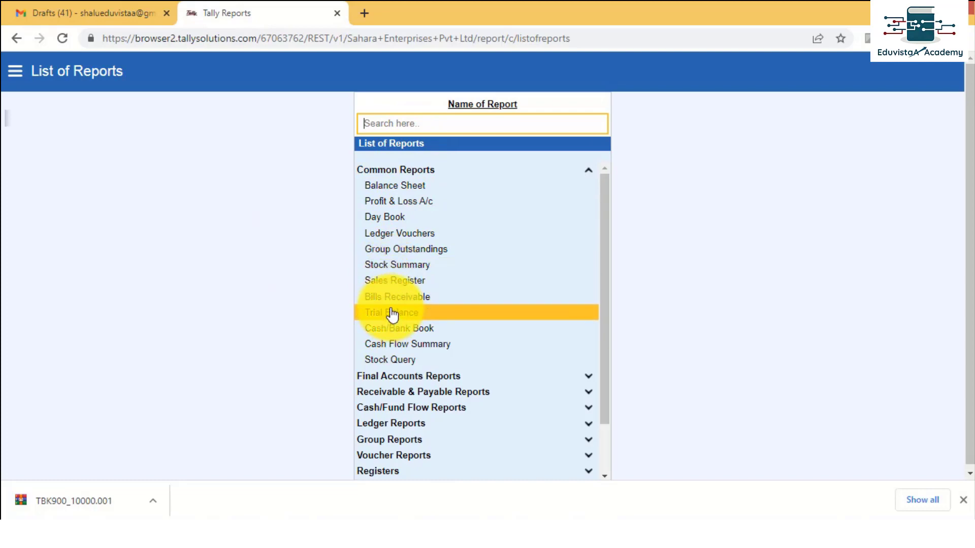
pyautogui.click(409, 188)
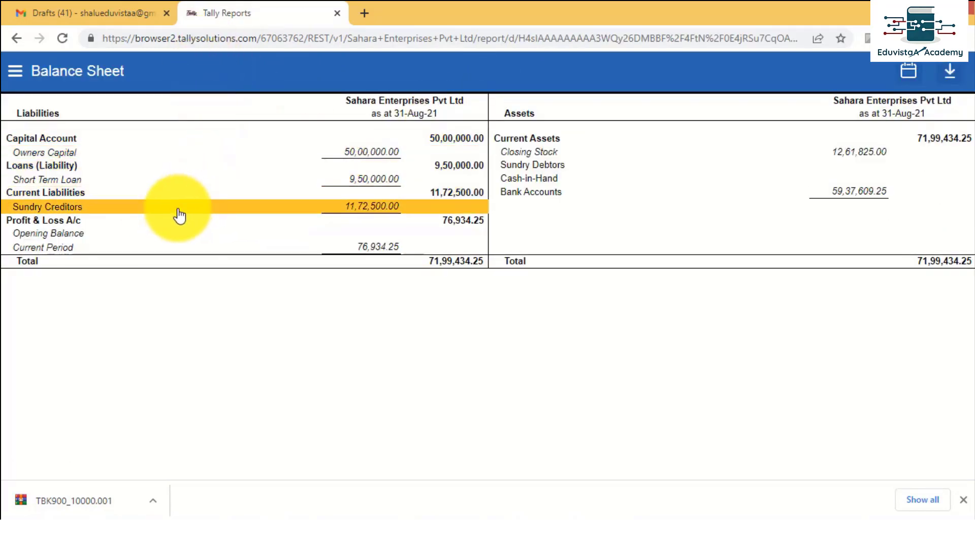
pyautogui.click(179, 217)
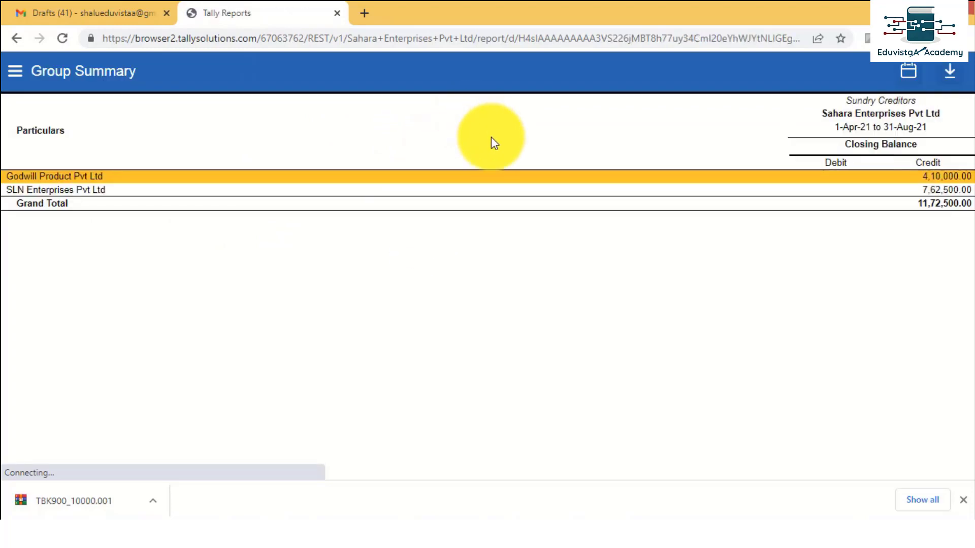
pyautogui.click(71, 182)
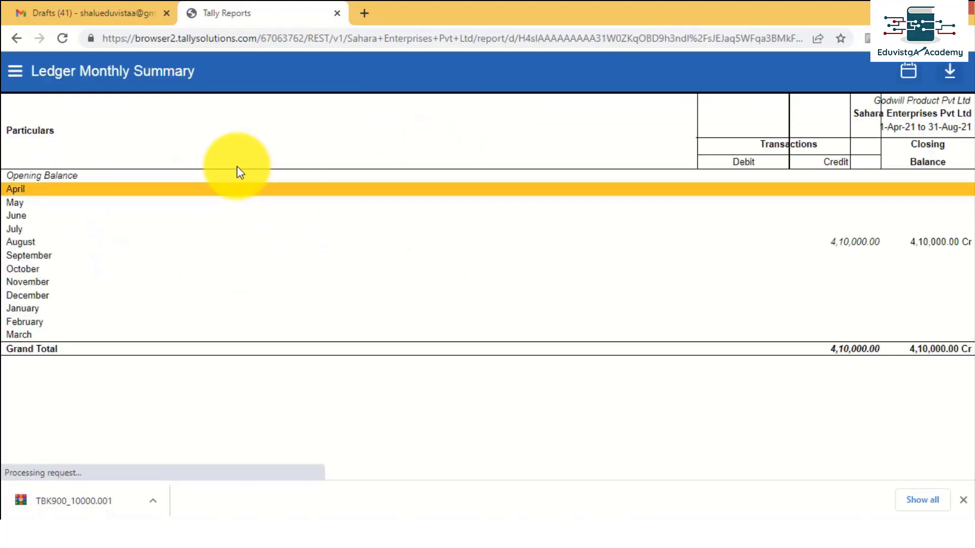
pyautogui.click(822, 247)
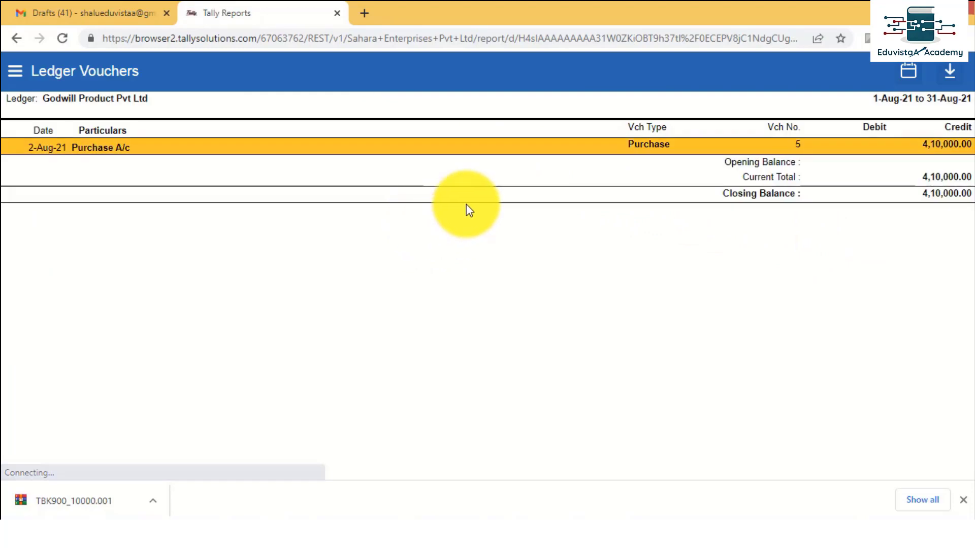
pyautogui.click(214, 148)
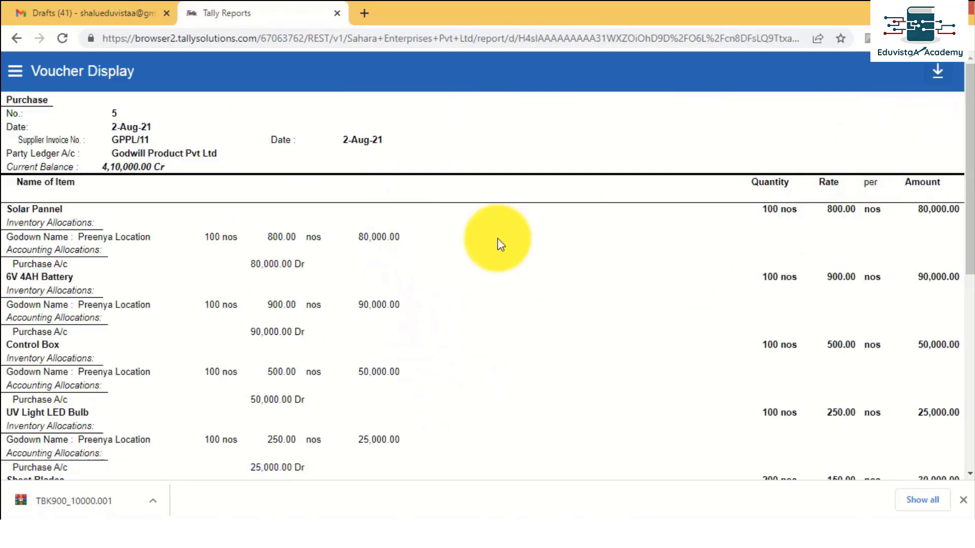
# Download purchase voucher 5 as Voucher Display_04052022_152501 PDF to the Desktop and open it.
pyautogui.scroll(-5, 218, 320)
pyautogui.scroll(5, 222, 334)
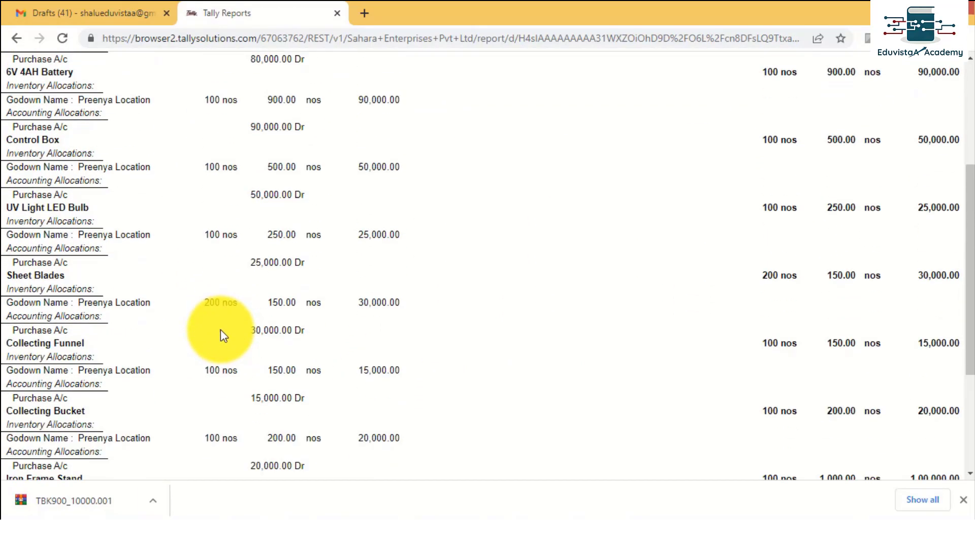
pyautogui.click(941, 72)
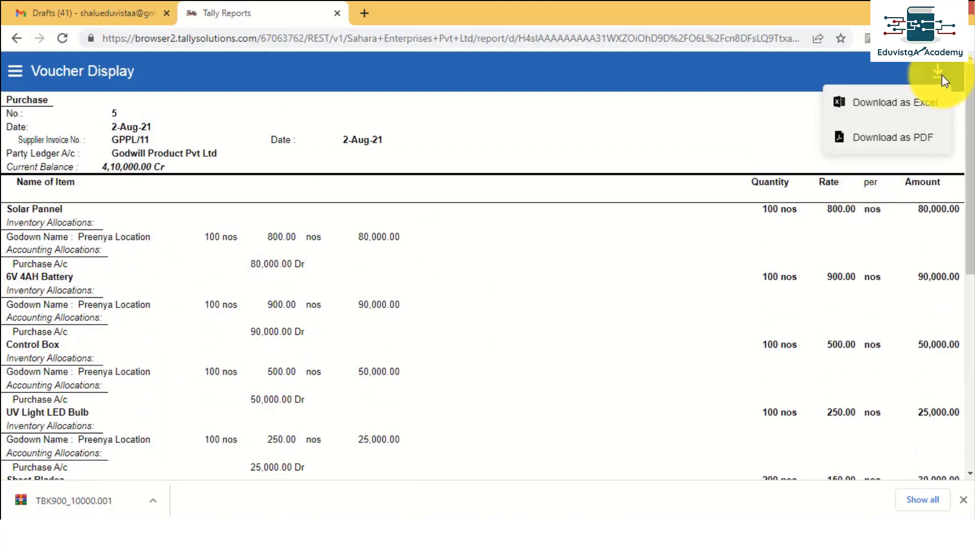
pyautogui.click(897, 140)
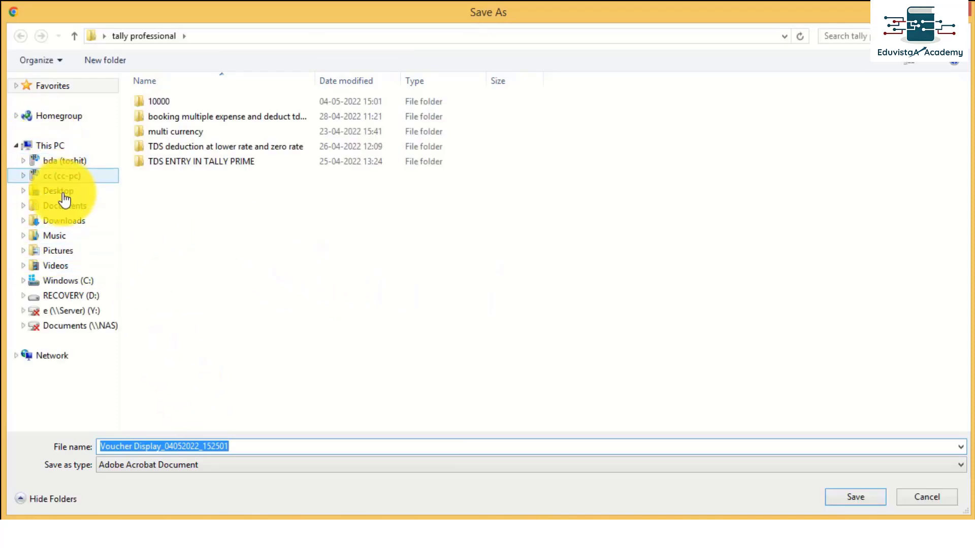
pyautogui.click(65, 192)
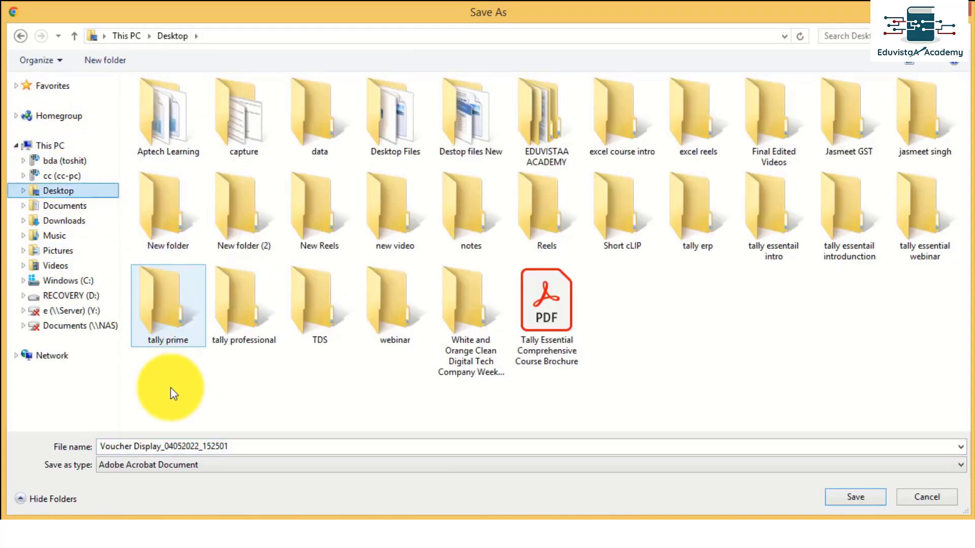
pyautogui.click(849, 498)
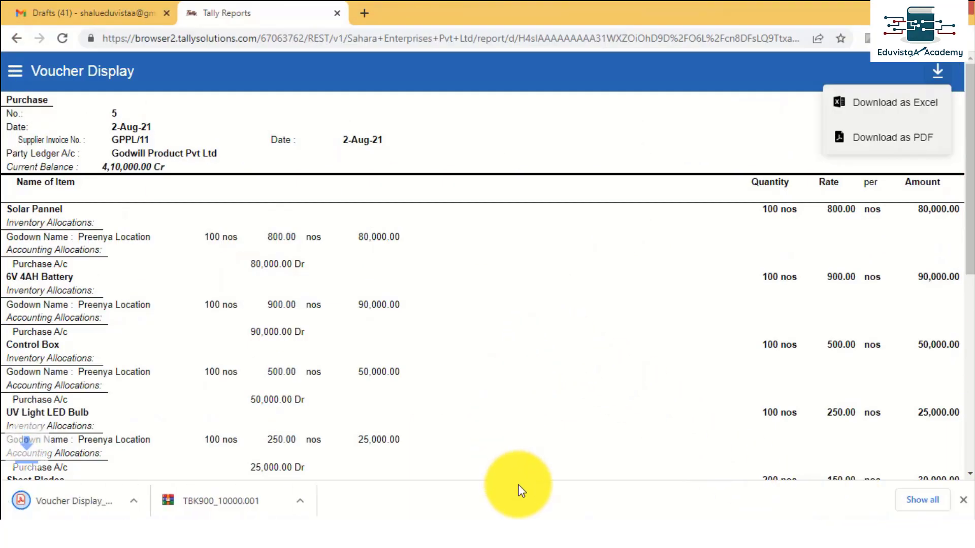
pyautogui.click(62, 498)
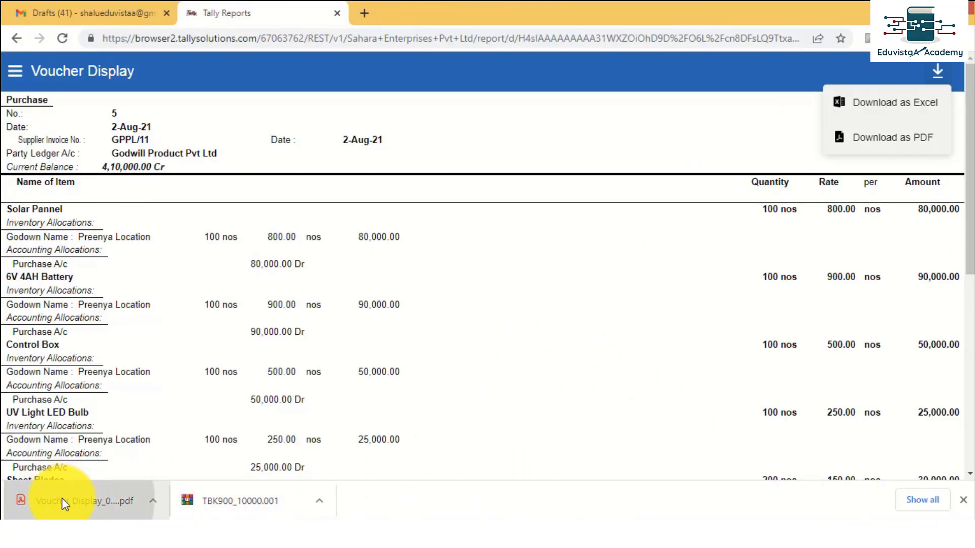